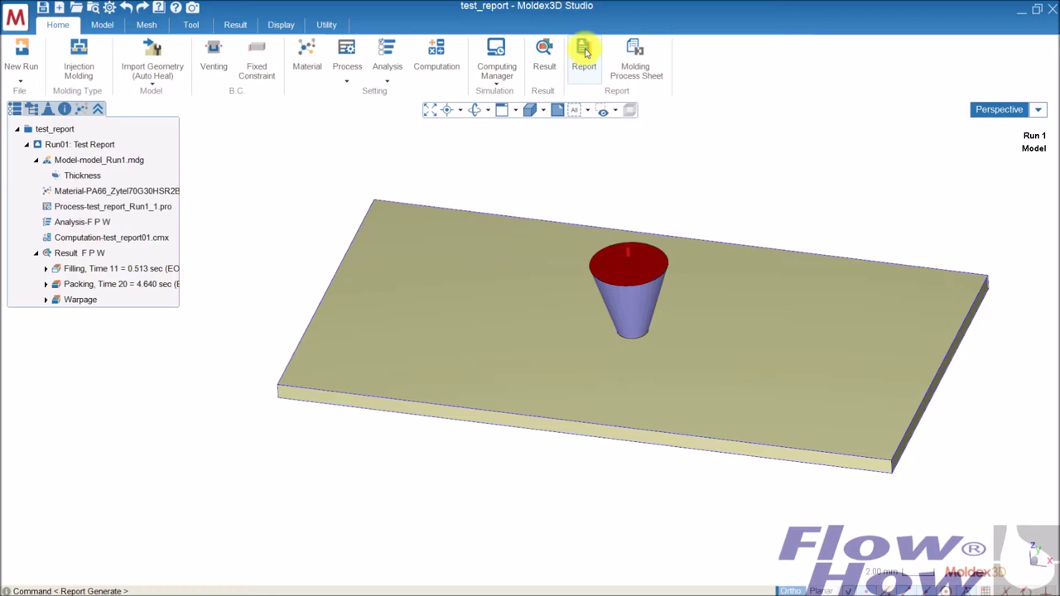
Open the Report dialog for Run01 from the Home tab's Report group.
click(584, 51)
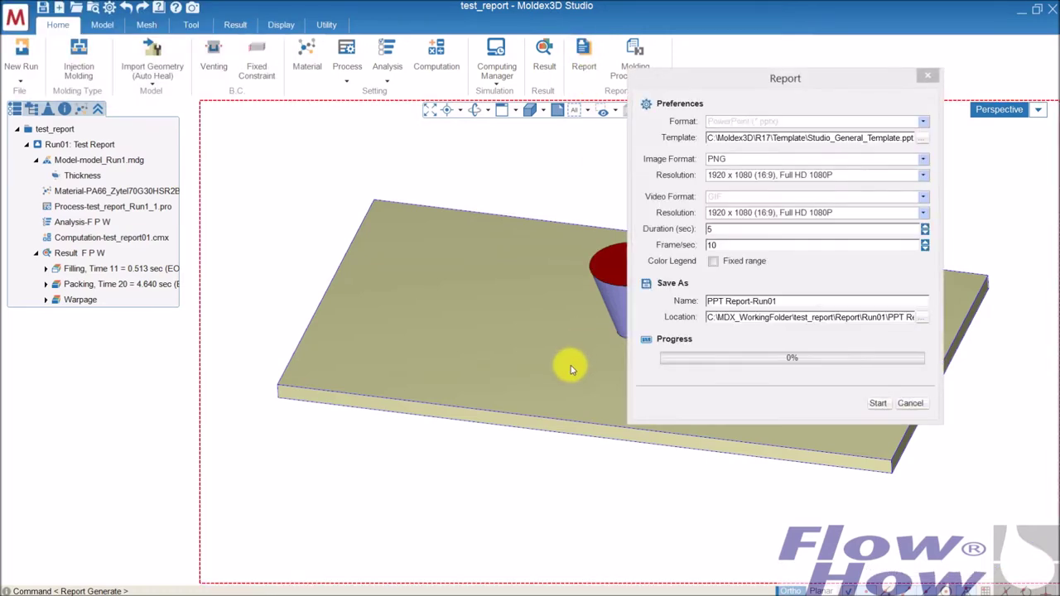
Choose Studio_General_Template.pptx from the Moldex3D R17 Template folder as the report template.
click(921, 138)
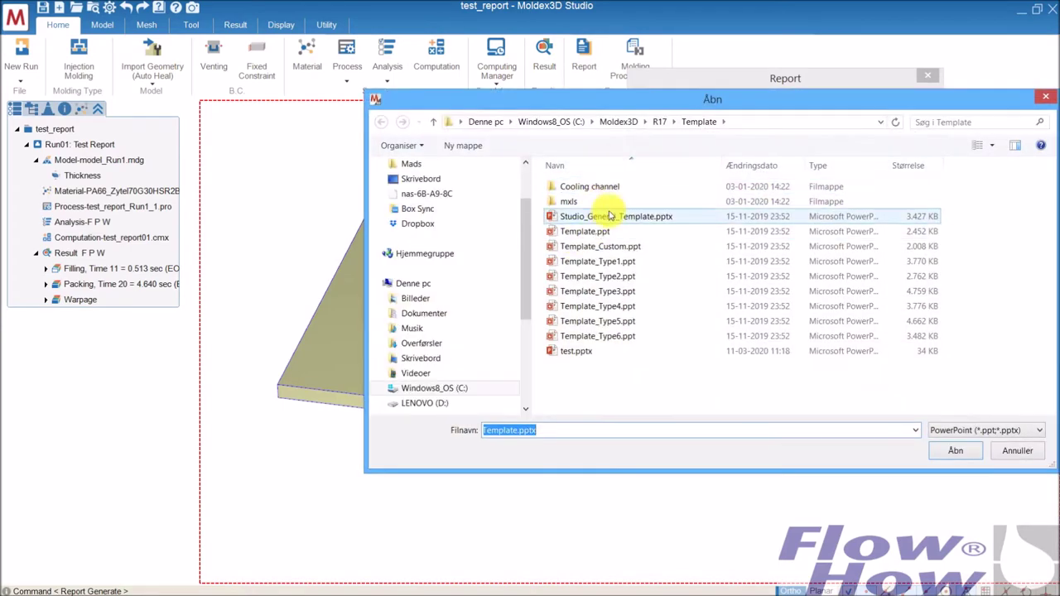
click(612, 220)
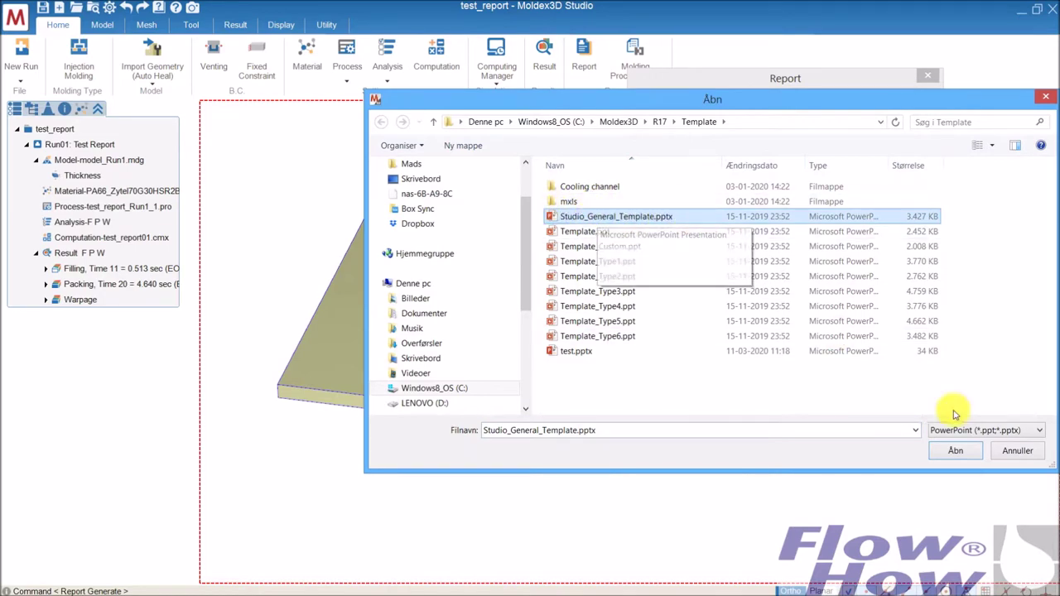
click(954, 451)
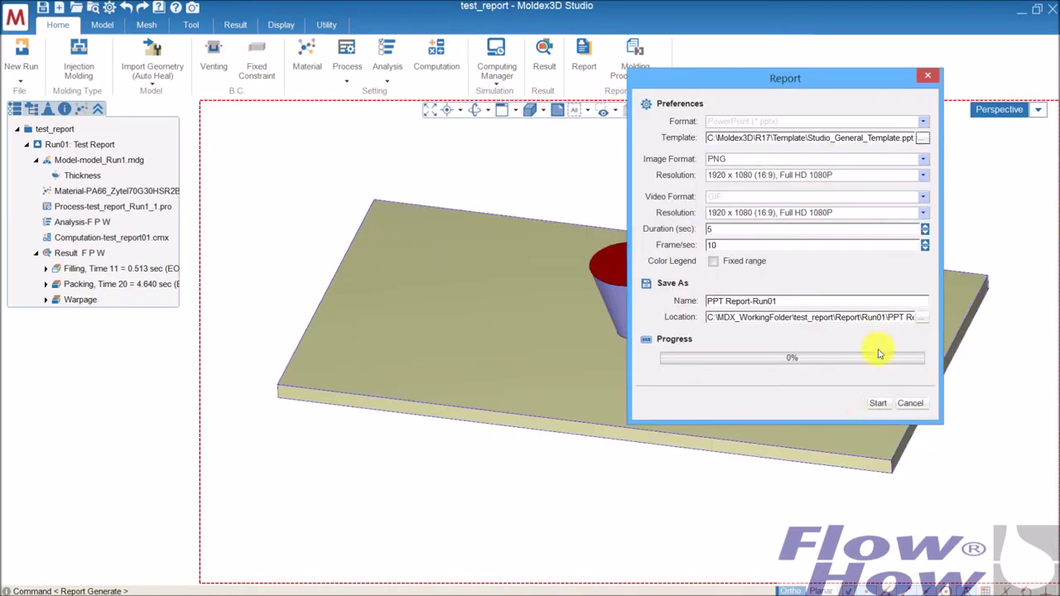
Generate PPT Report-Run01, overwriting the existing file, and open the finished report in PowerPoint.
click(878, 403)
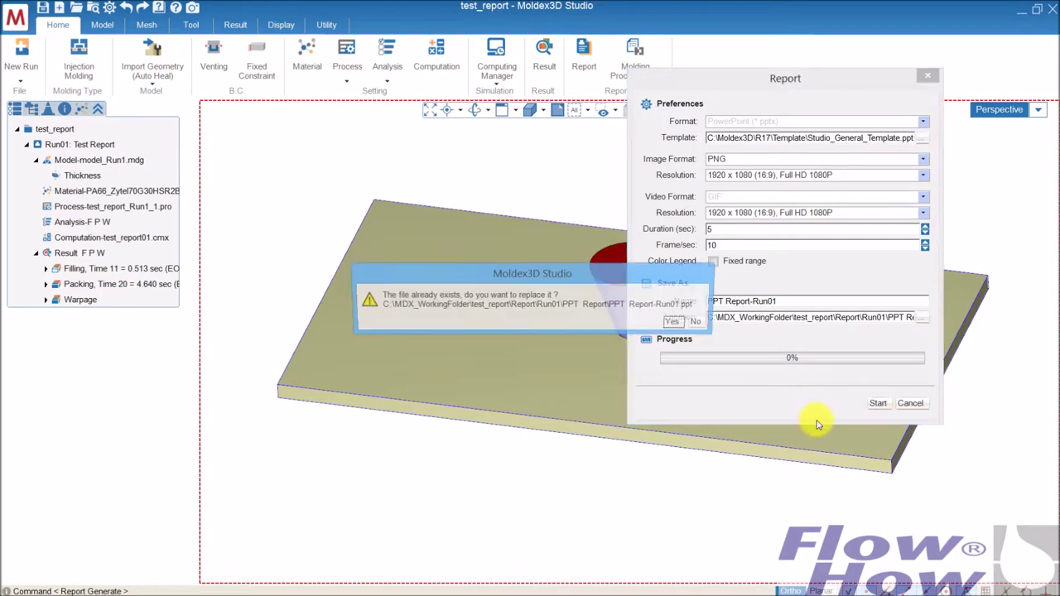
click(676, 324)
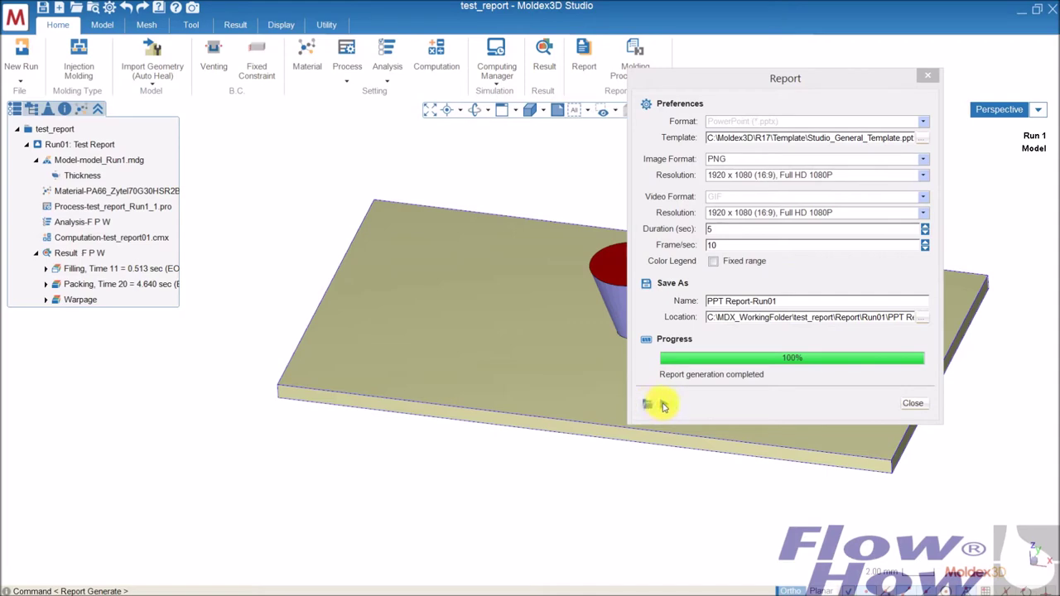
click(663, 406)
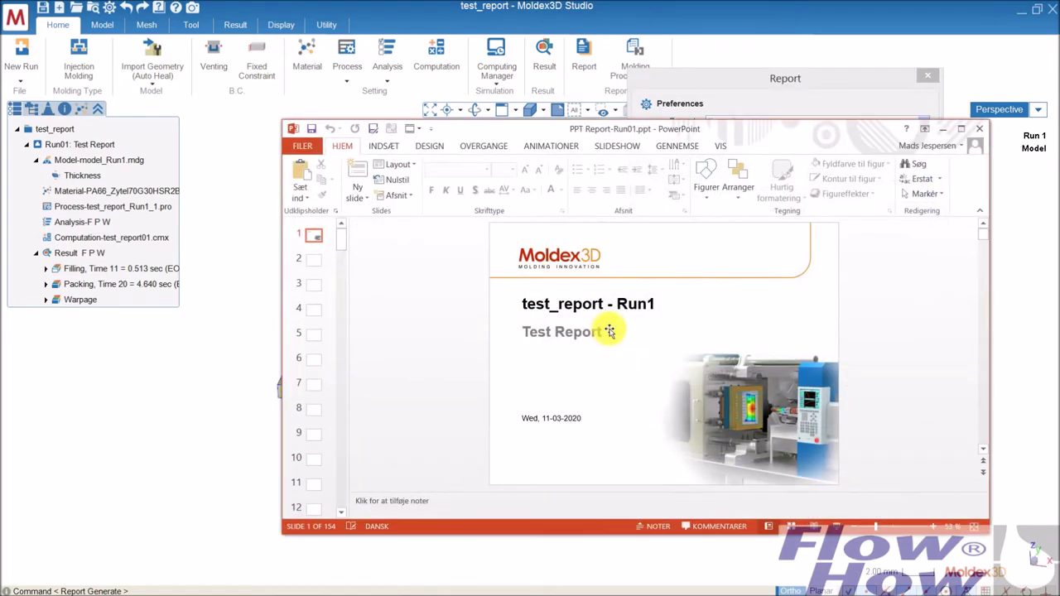
click(961, 130)
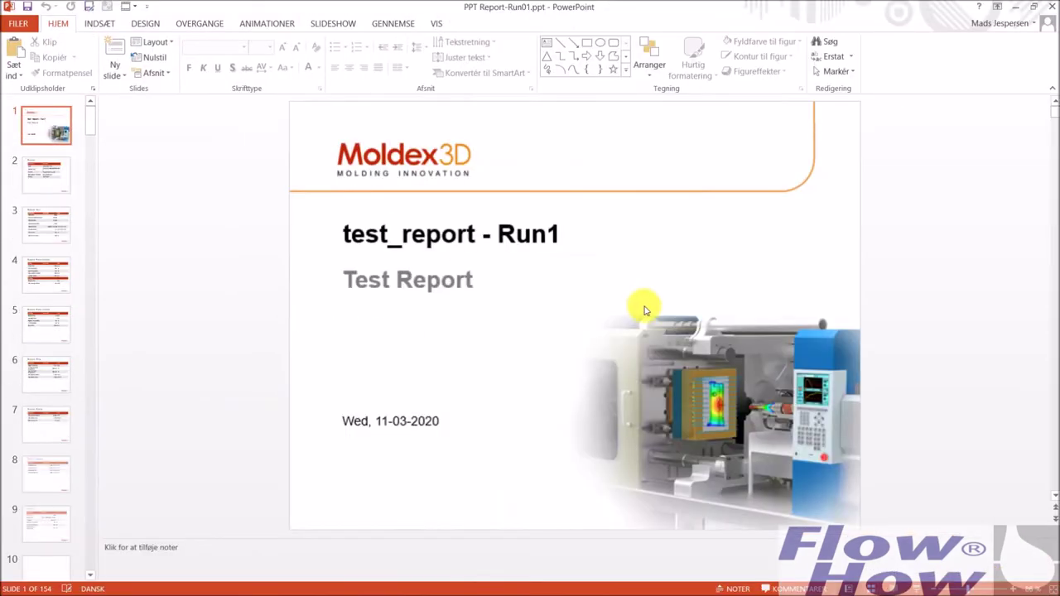
scroll(579, 314, down, 5)
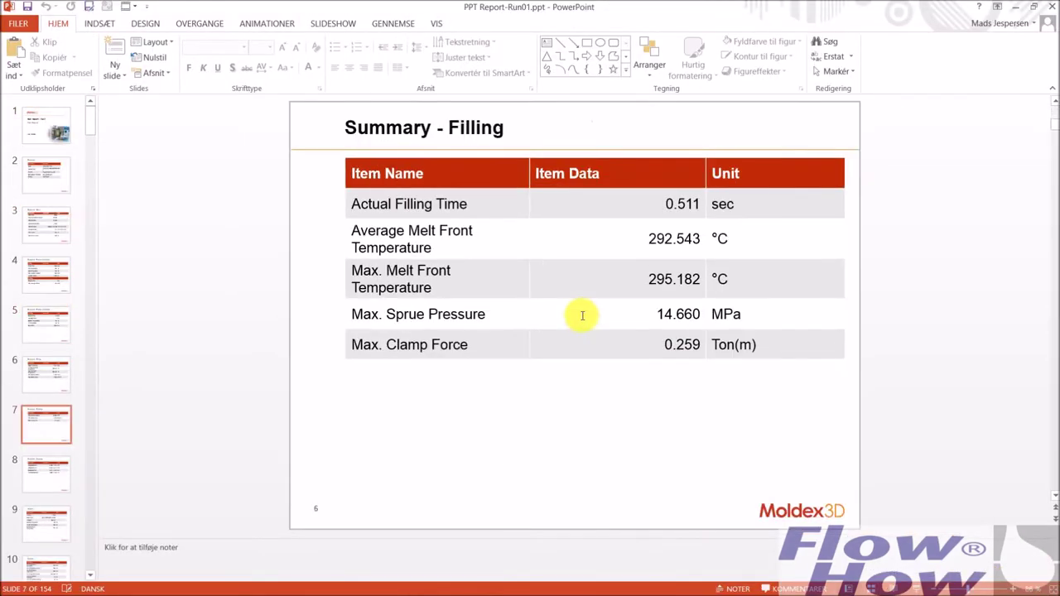
scroll(546, 334, down, 6)
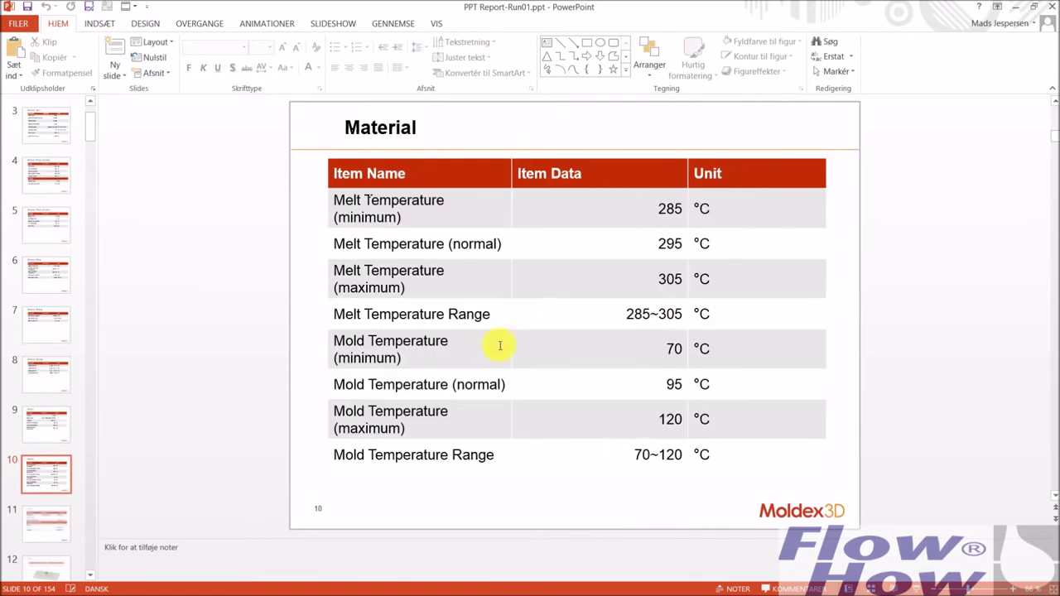
scroll(513, 343, down, 7)
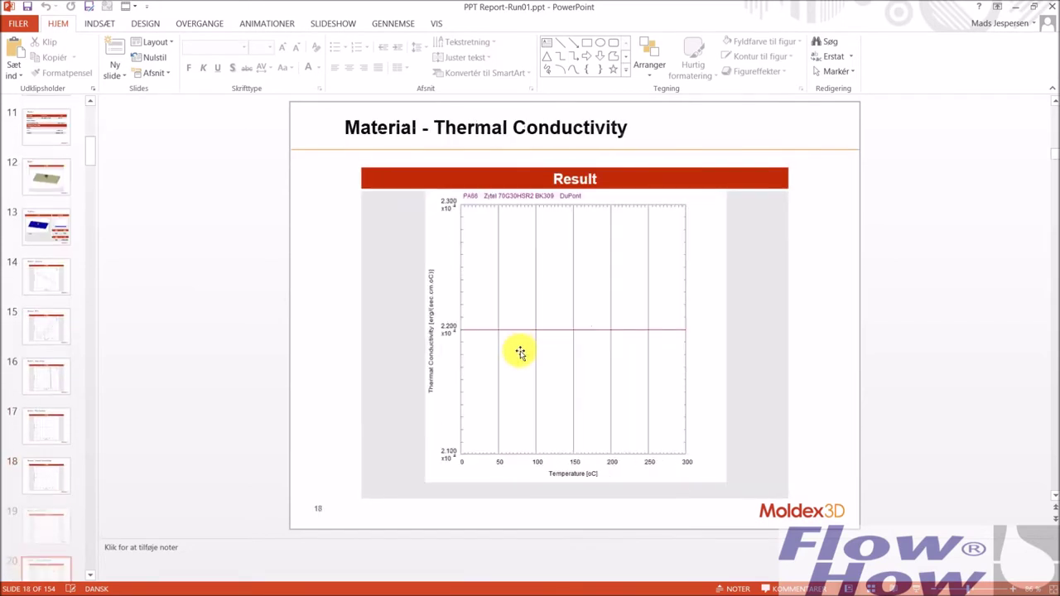
drag(91, 176, 94, 568)
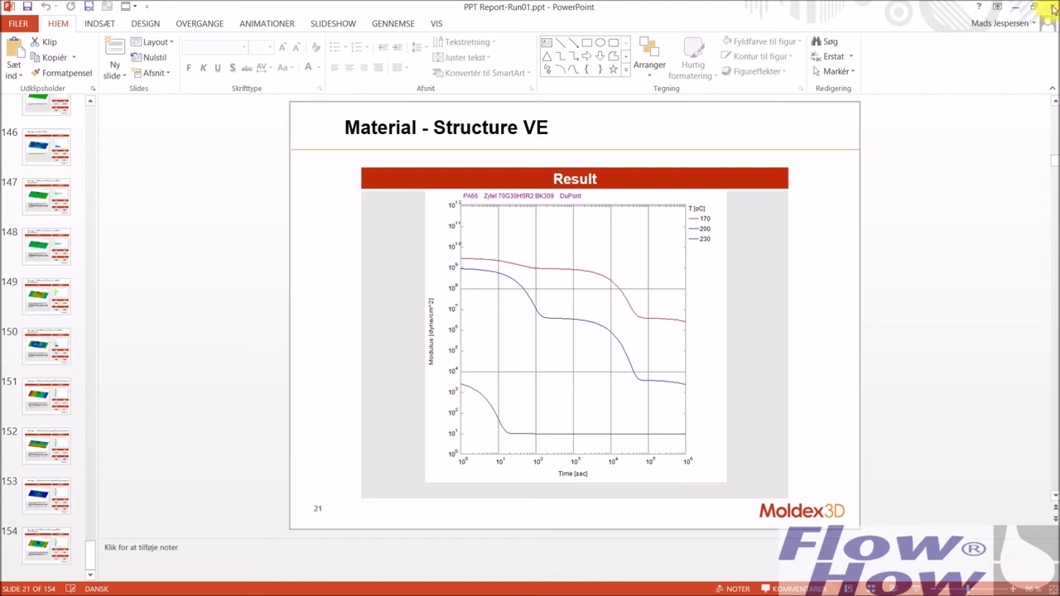
click(1051, 6)
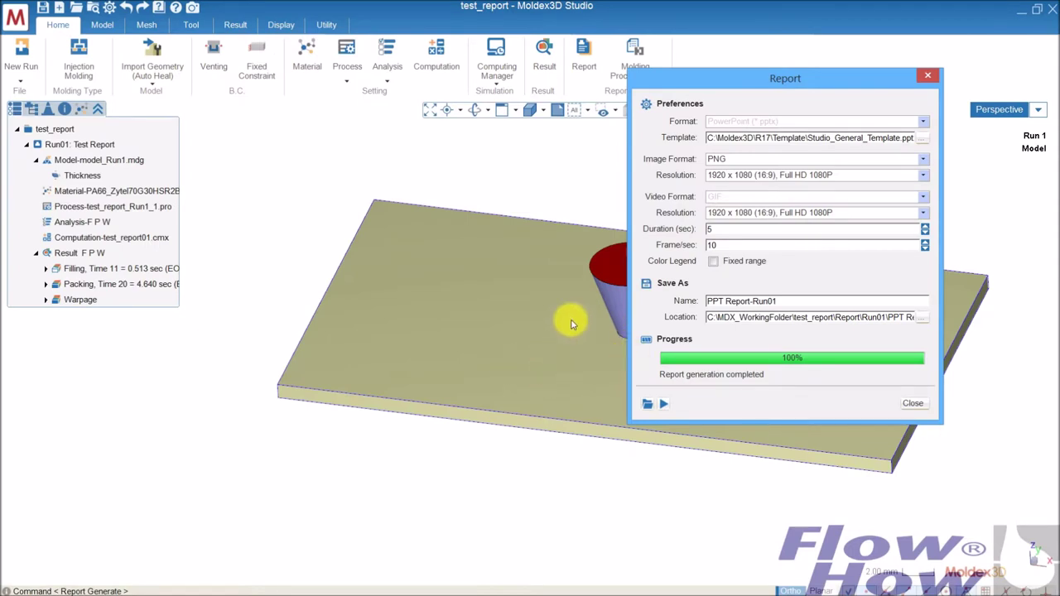
Move the Report dialog left, close it, and bring up a new File Explorer window.
drag(820, 79, 741, 81)
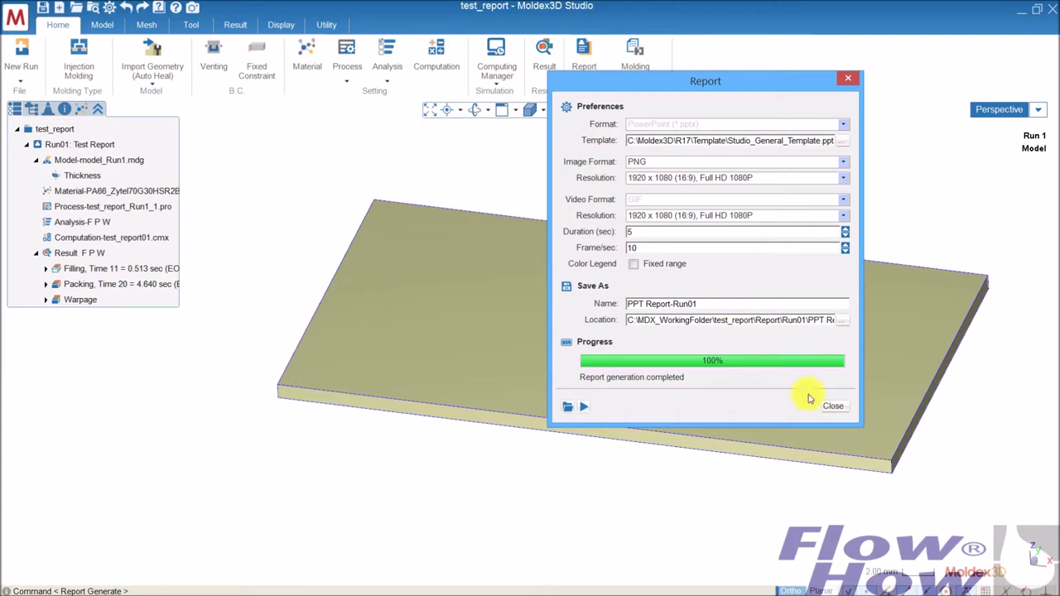
click(833, 406)
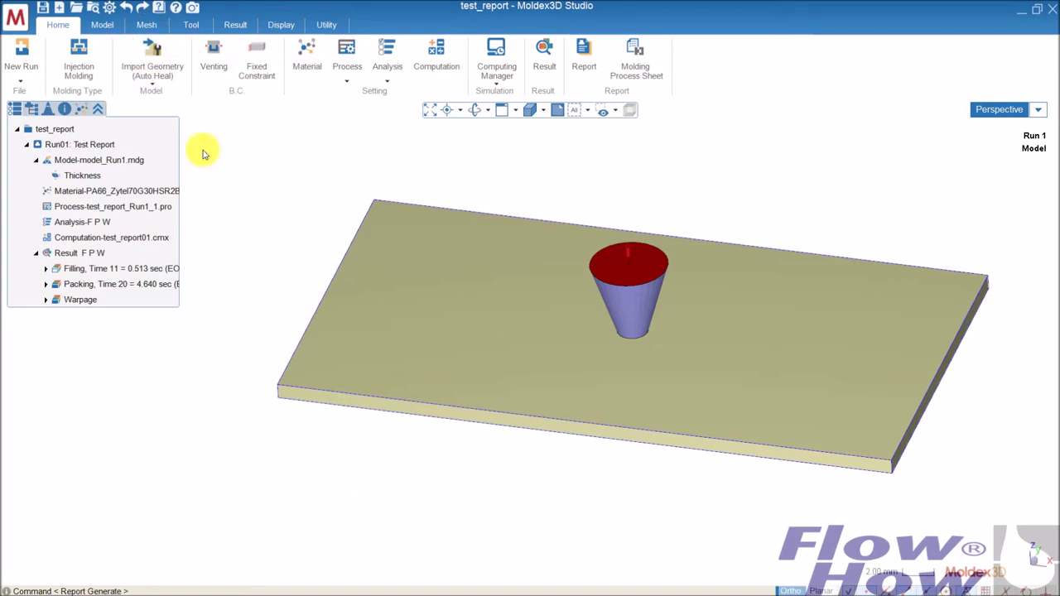
key(super+e)
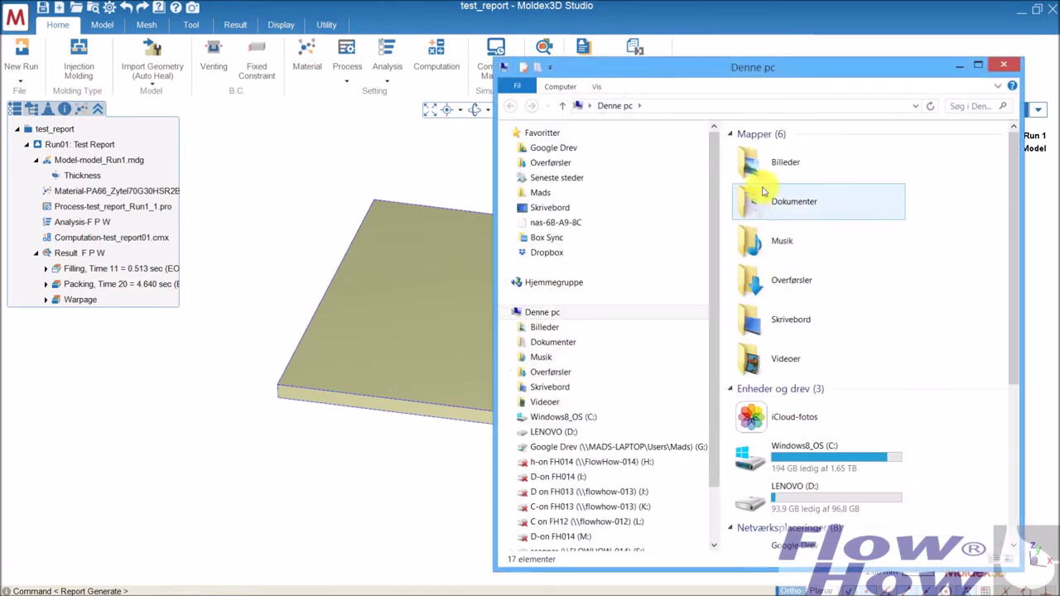
Browse to C:\Moldex3D\R17\Template, snap that window to the right half, and open the test_report folder.
double_click(817, 447)
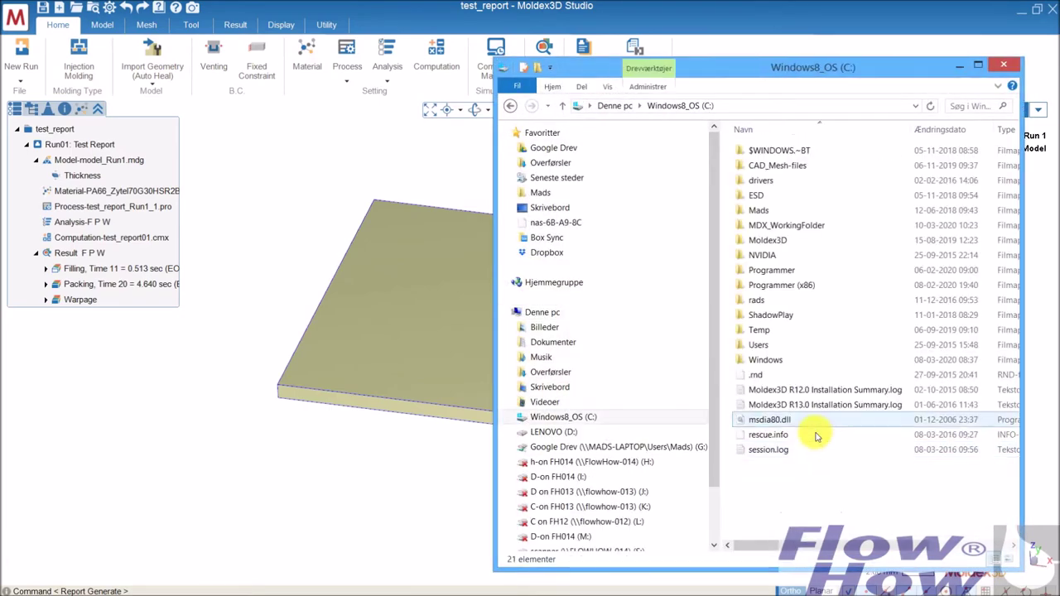
double_click(769, 240)
double_click(765, 242)
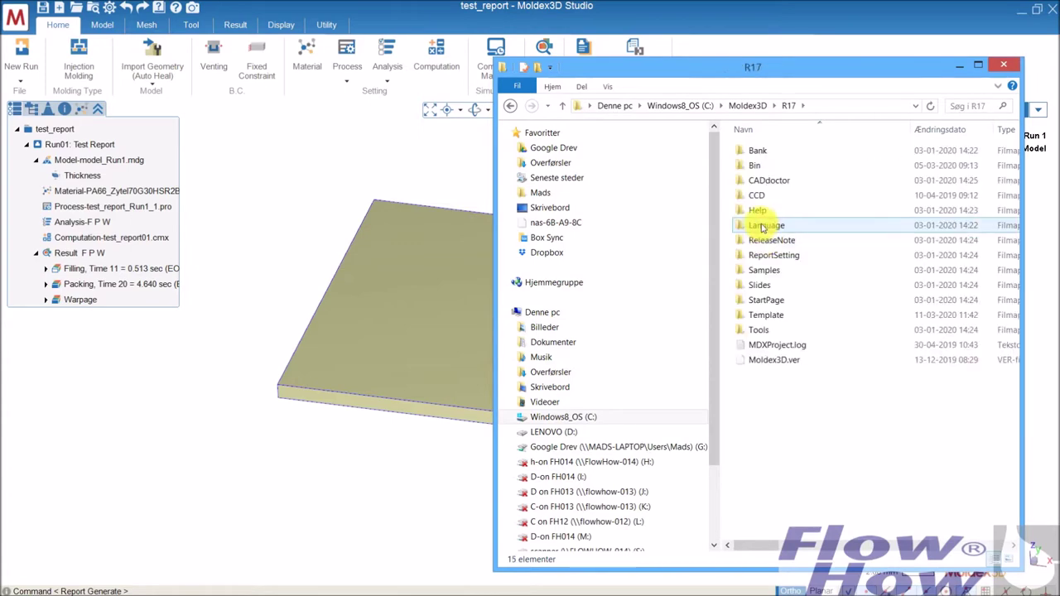
double_click(766, 314)
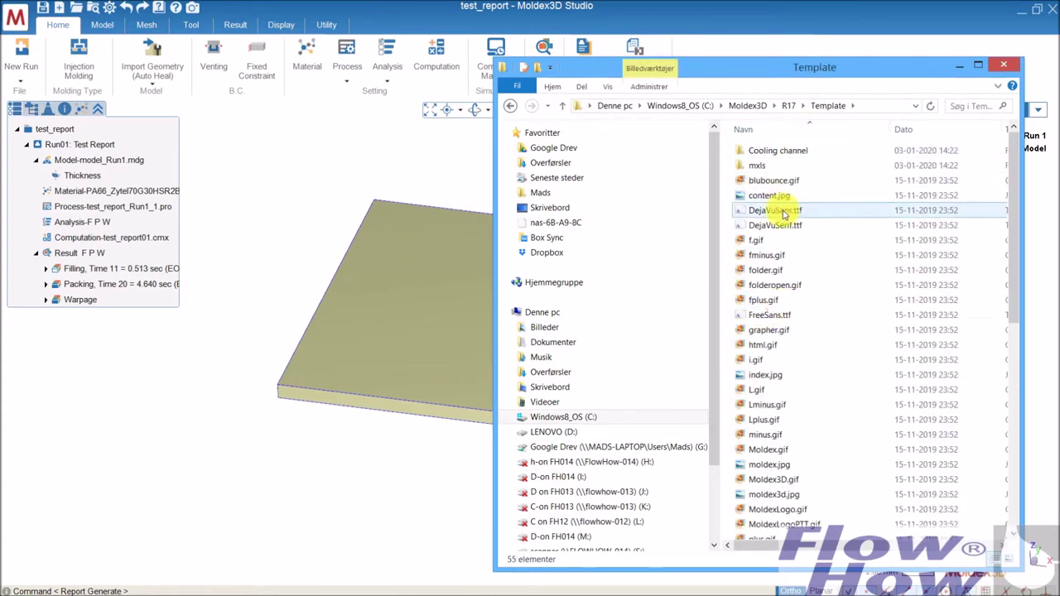
scroll(785, 404, down, 6)
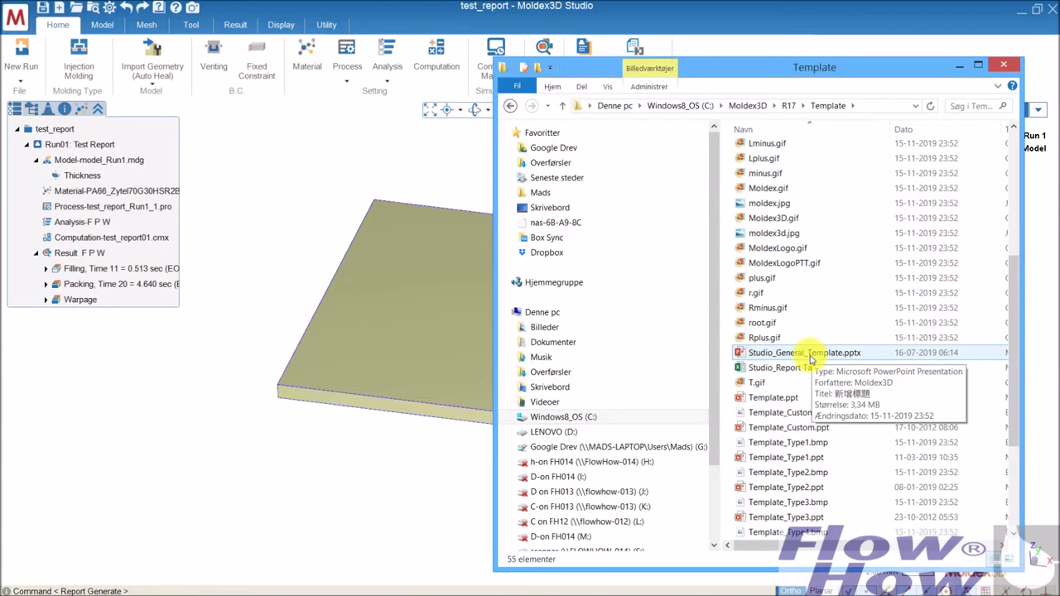
drag(748, 66, 1058, 73)
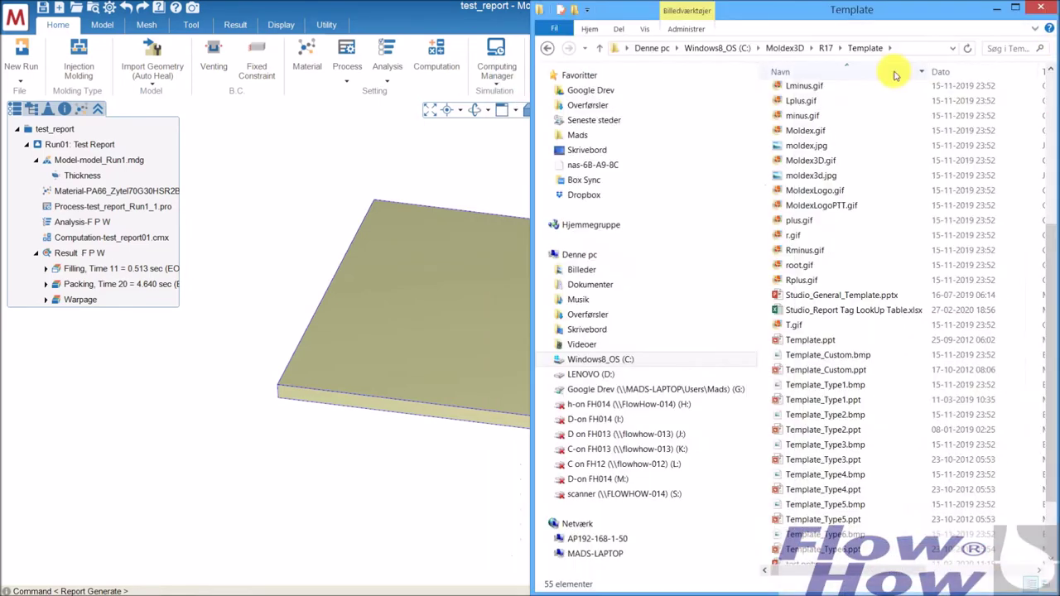
click(83, 10)
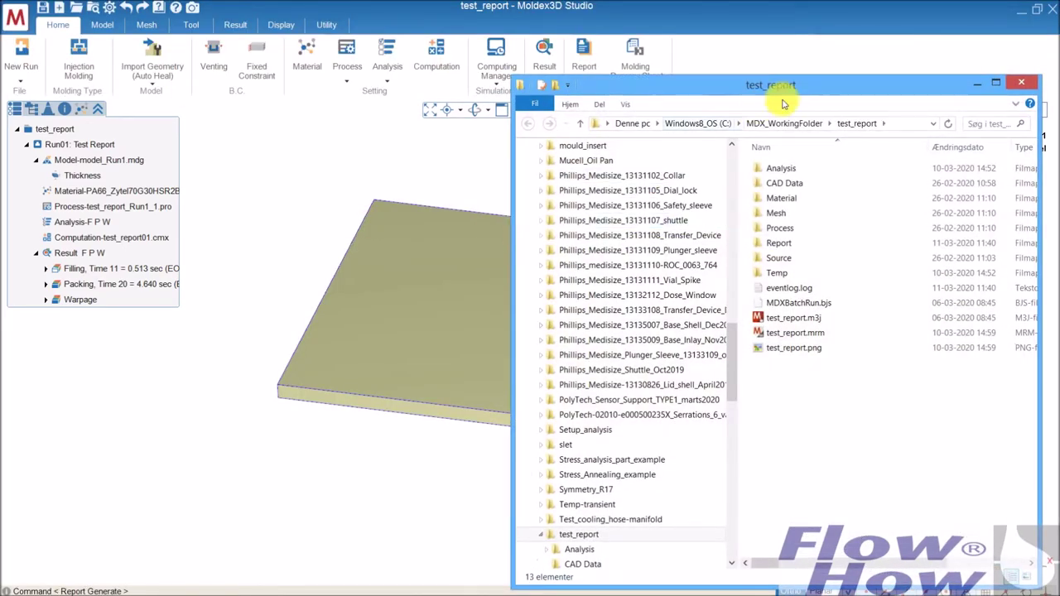
Dock the project folder left and open Report\Run01\PPT Report\PPT Report-Run01.ppt in PowerPoint.
drag(807, 83, 1, 49)
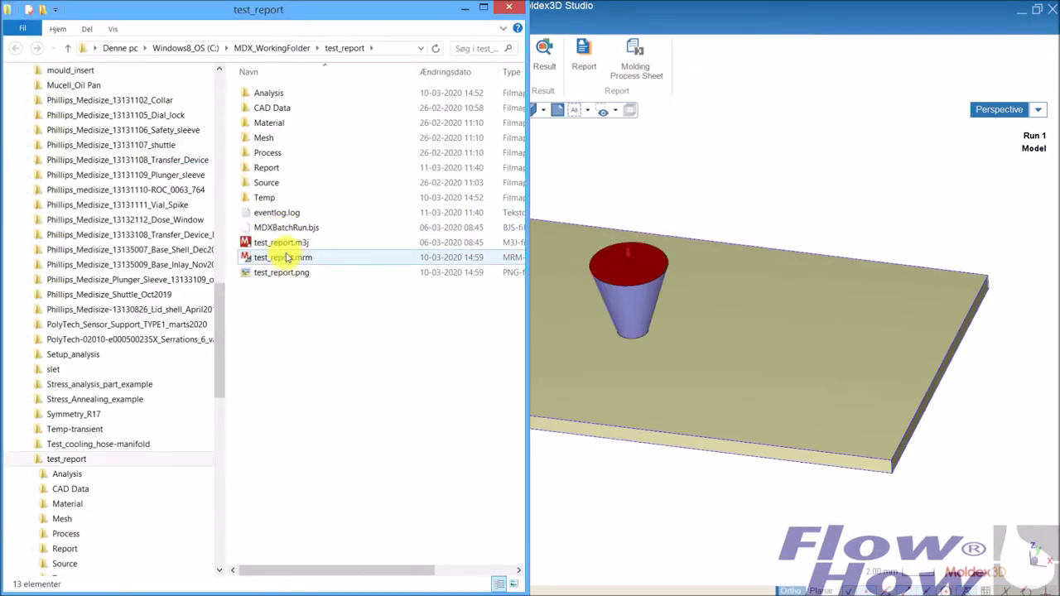
double_click(267, 168)
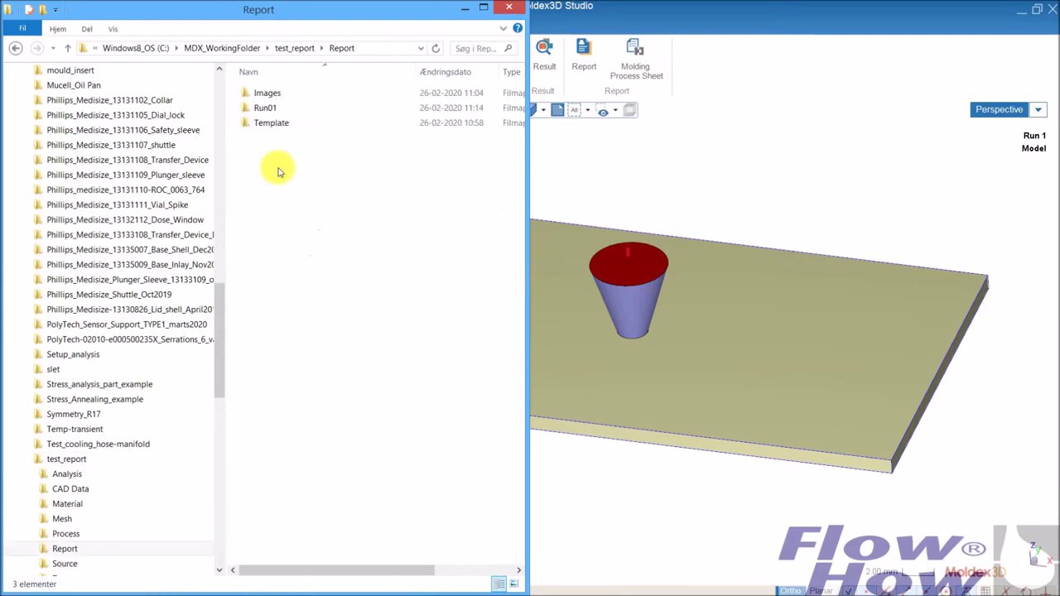
double_click(272, 122)
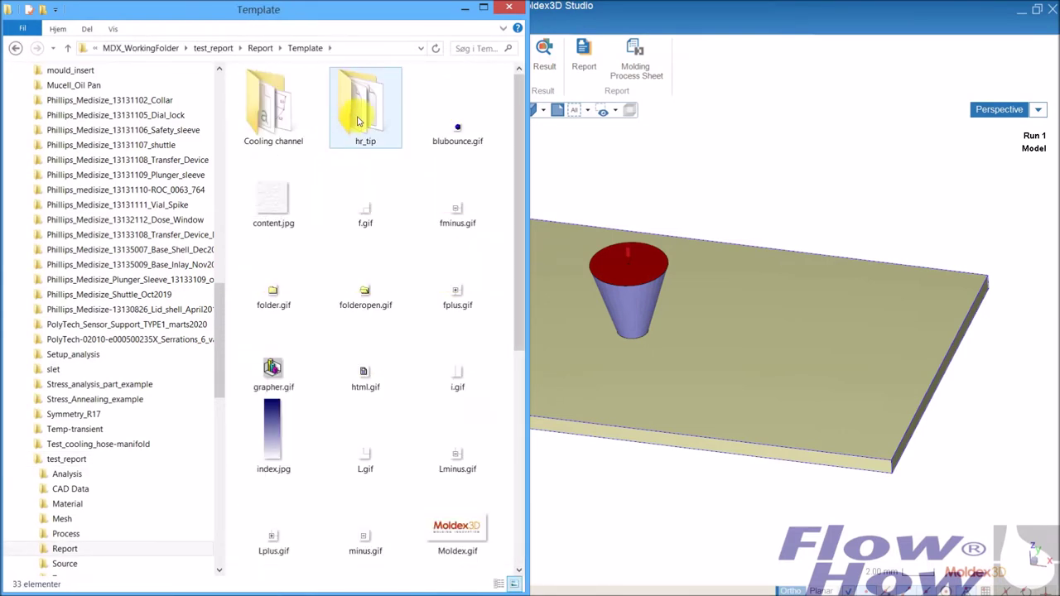
key(BackSpace)
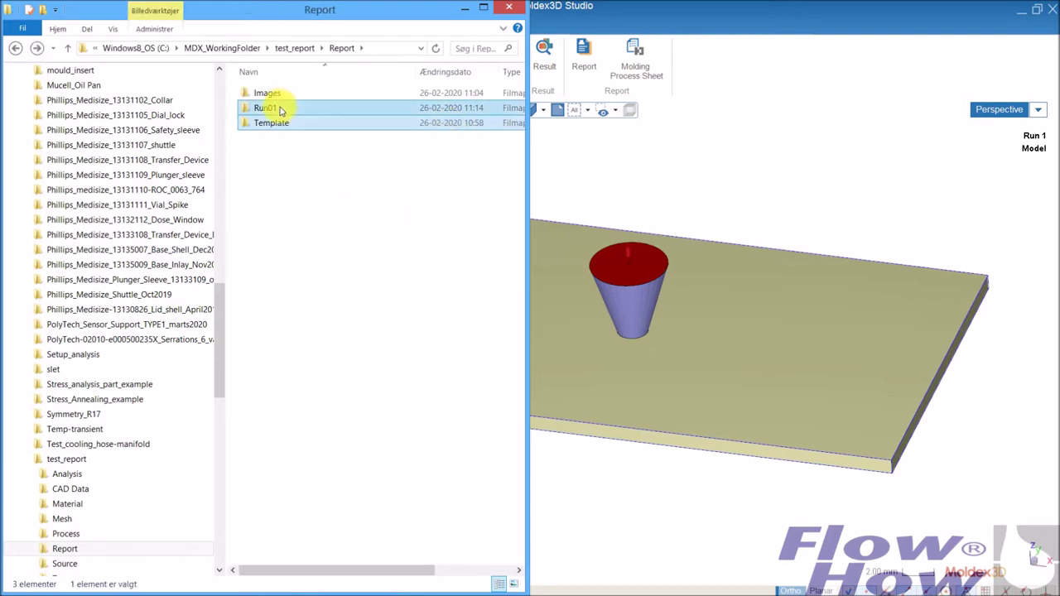
double_click(277, 107)
double_click(281, 92)
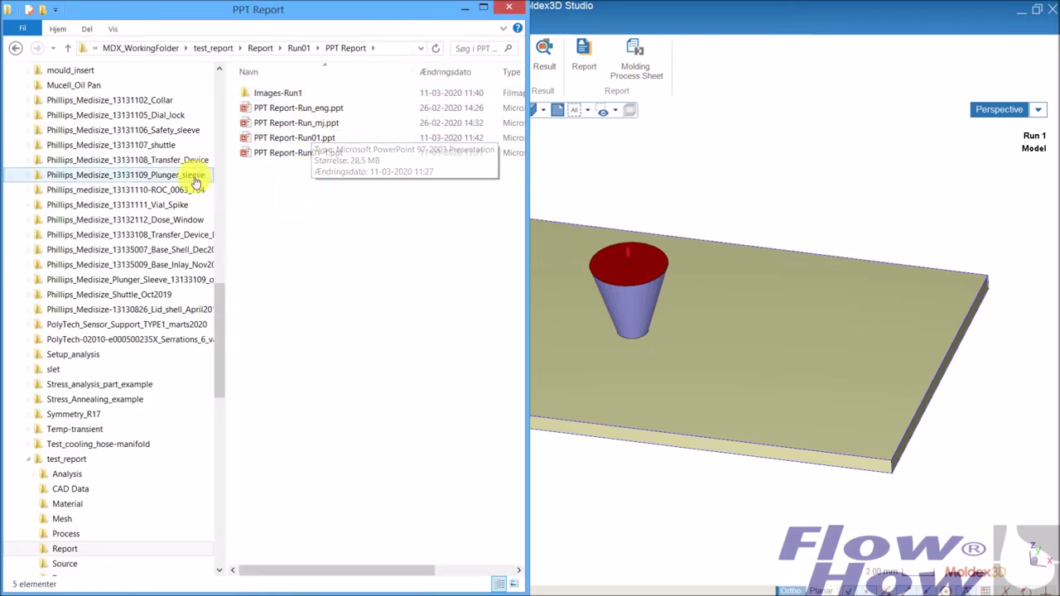
double_click(300, 139)
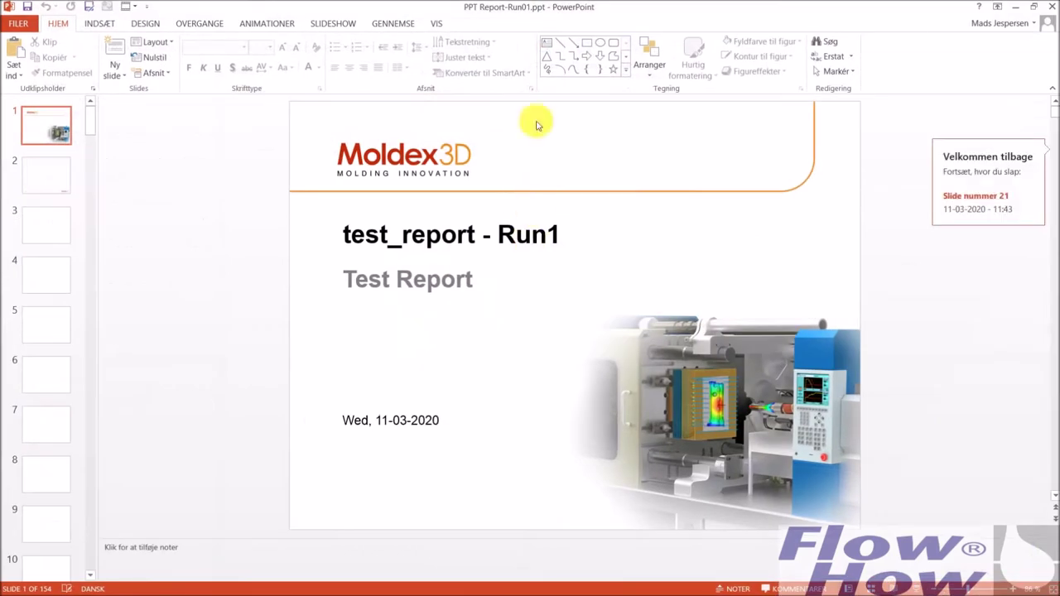
Snap the Run01 report presentation to the left half and cycle through open windows with Alt+Tab.
drag(568, 11, 2, 249)
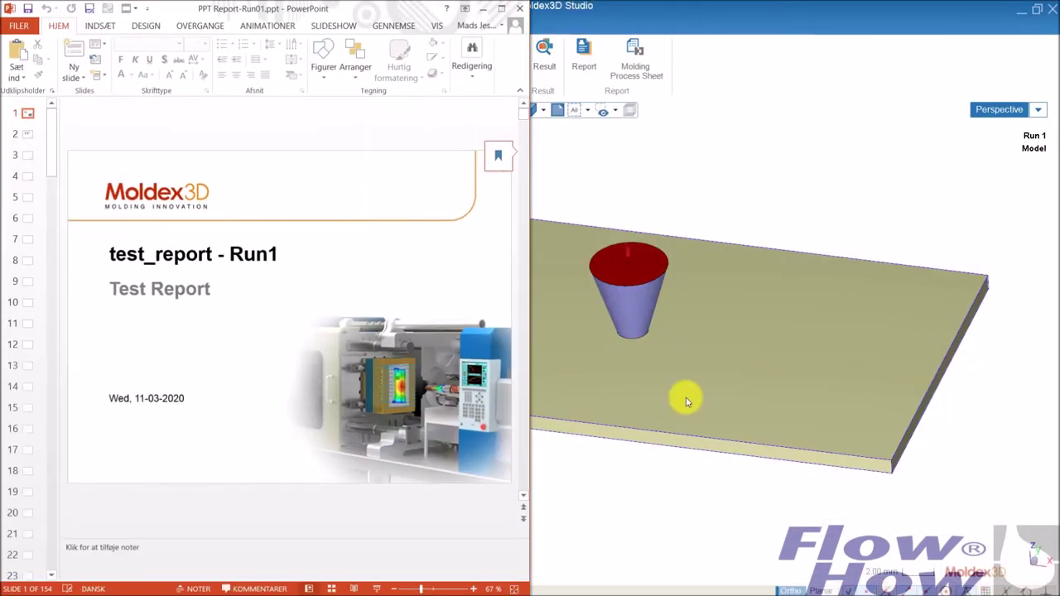
key(alt+Tab)
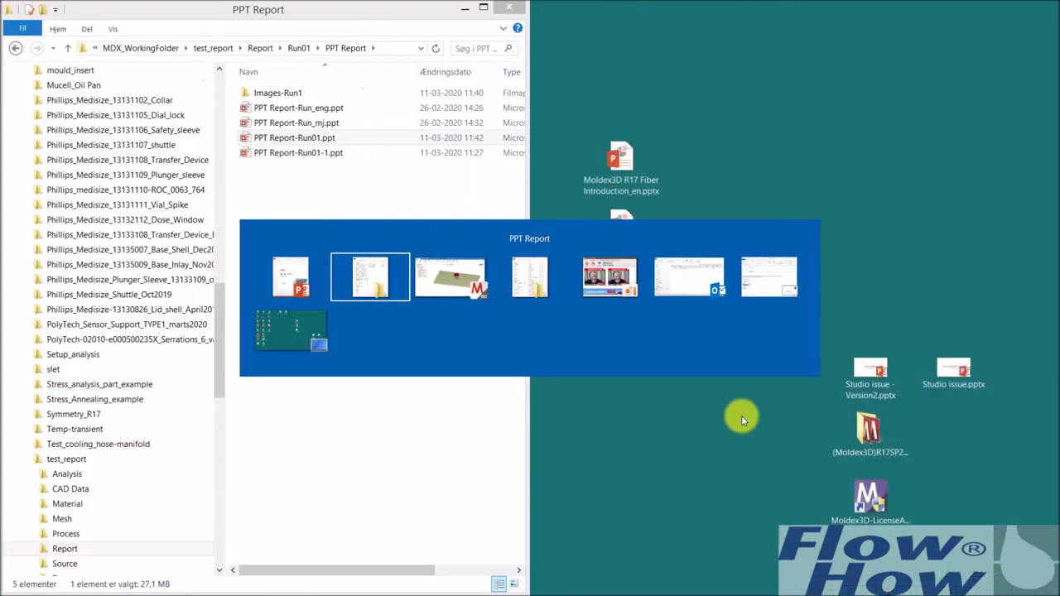
key(alt+Tab)
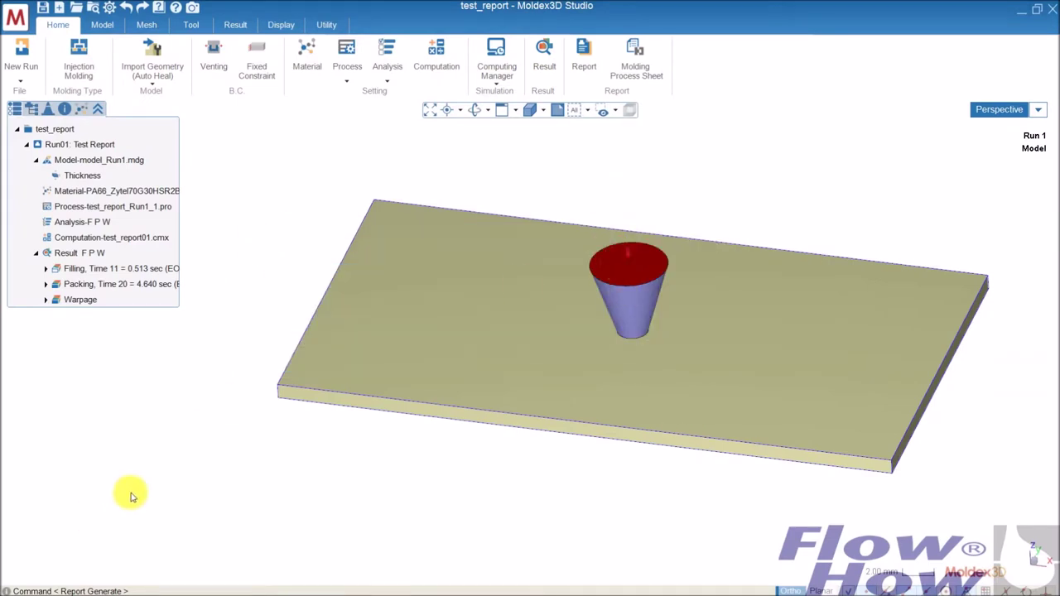
key(alt+Tab)
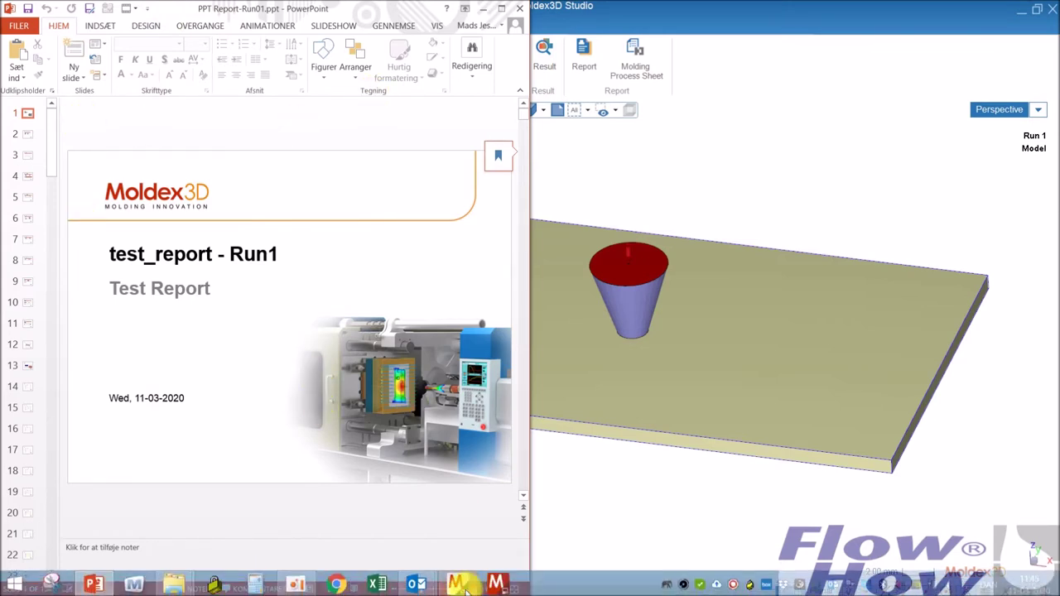
Bring up the PPT Report and Template folder windows and open Studio_General_Template.pptx.
mouse_move(176, 583)
click(260, 533)
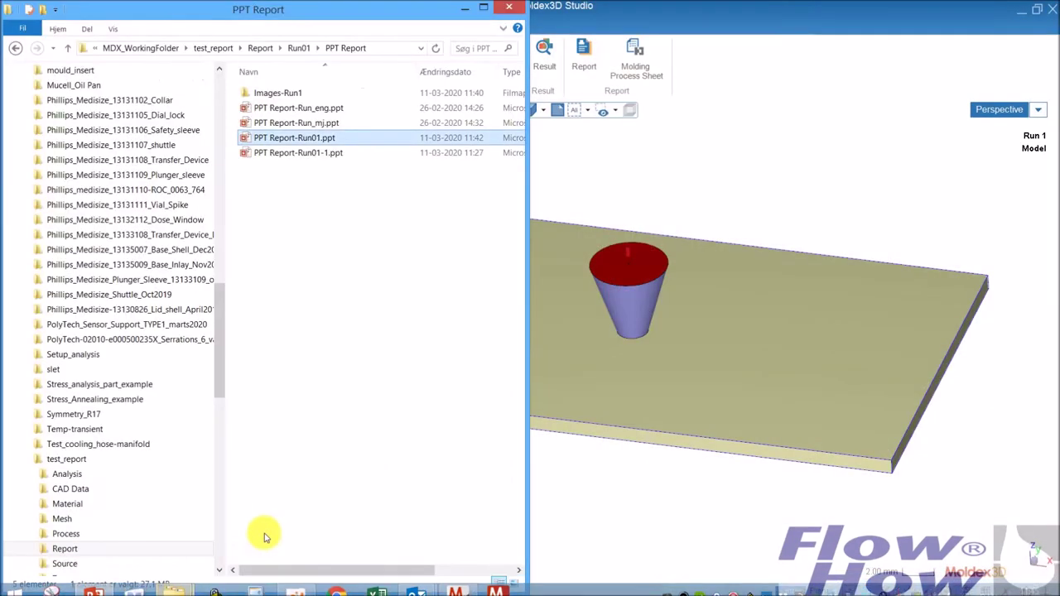
mouse_move(175, 583)
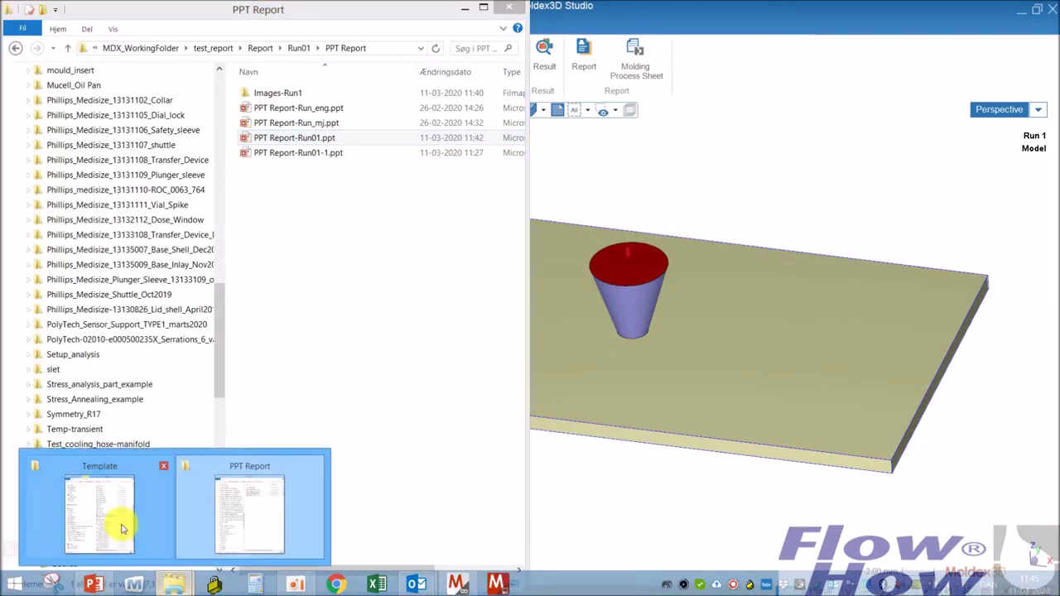
click(119, 525)
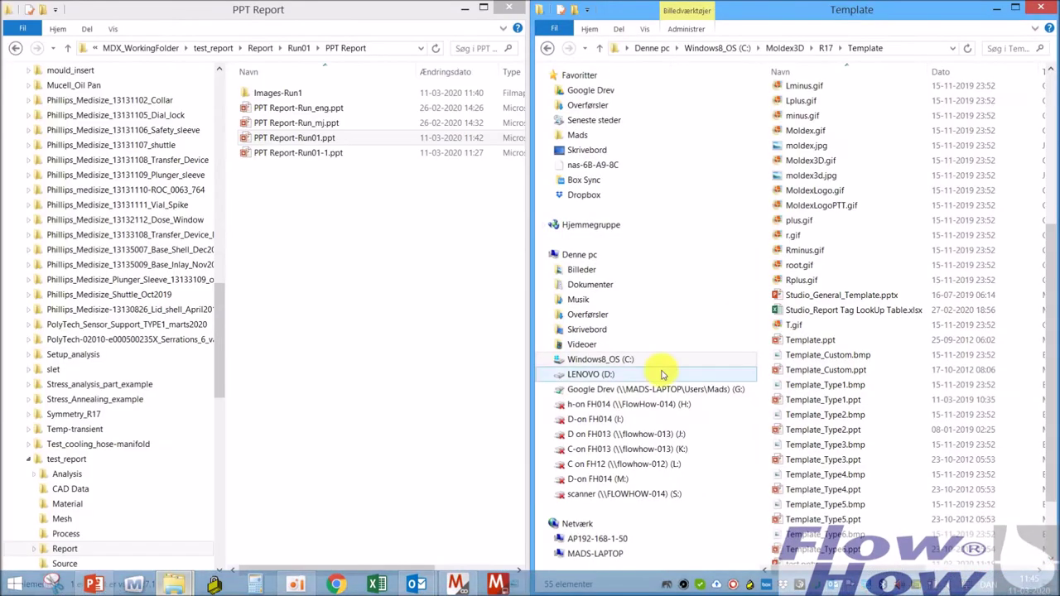
double_click(848, 297)
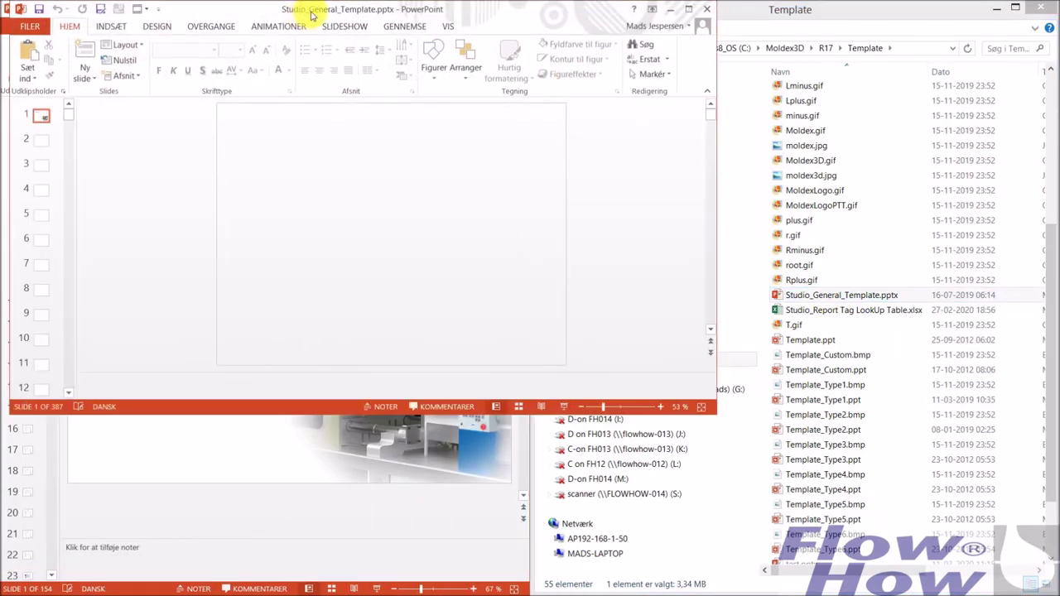
Move the template presentation to the right half and show its slide 7 packing summary table.
drag(303, 11, 1058, 192)
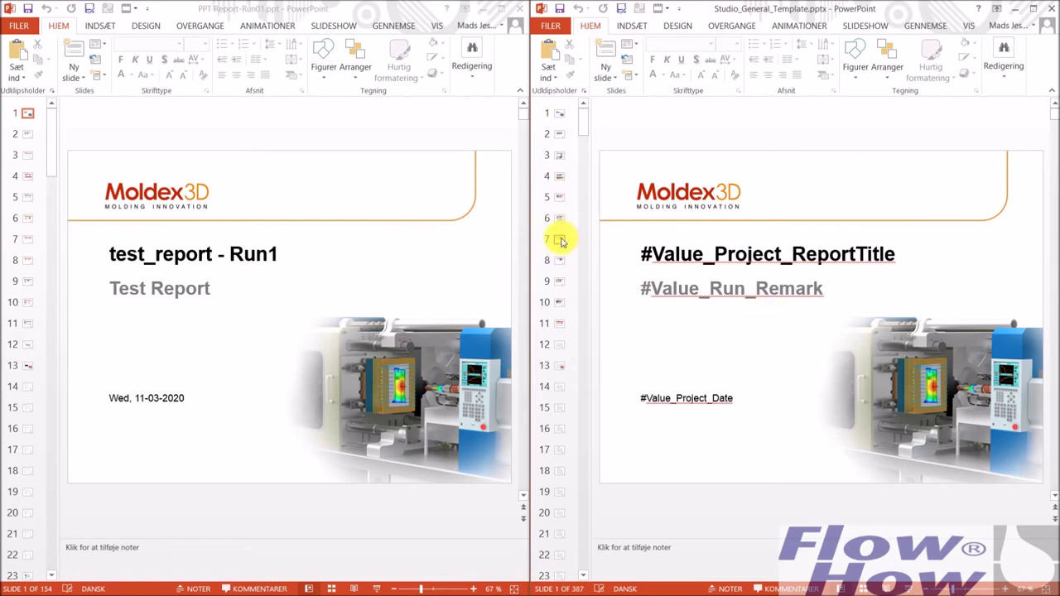
click(561, 241)
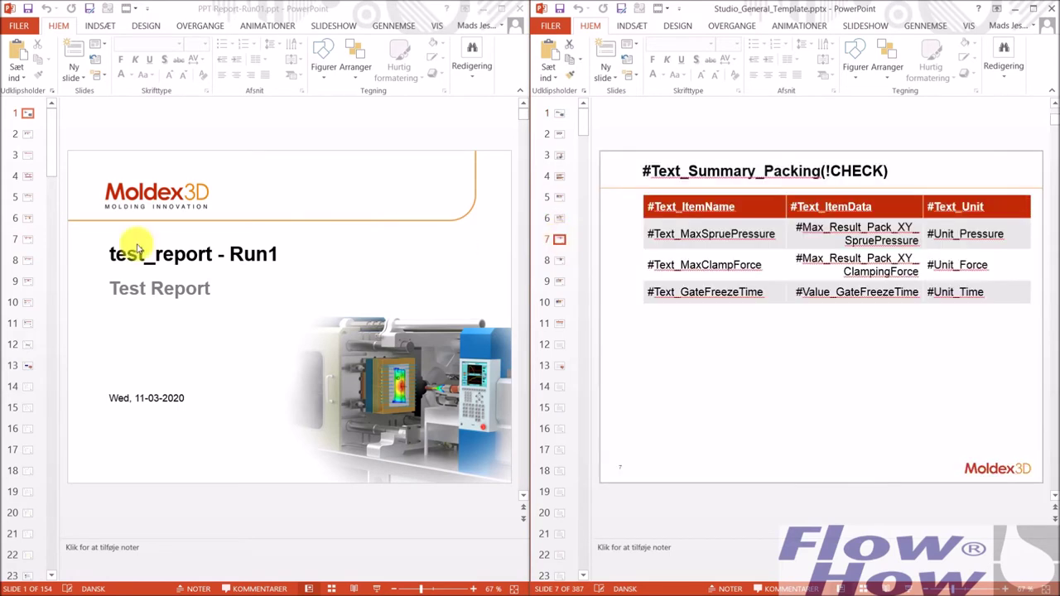
Show slide 7 of the Run01 report for comparison, then close the report presentation.
click(26, 242)
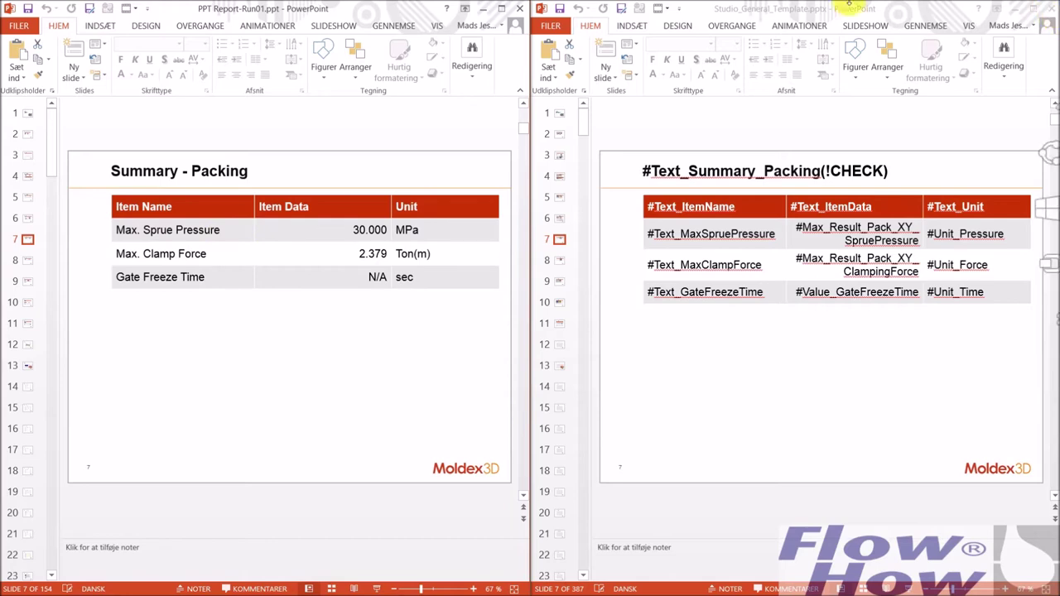
click(520, 8)
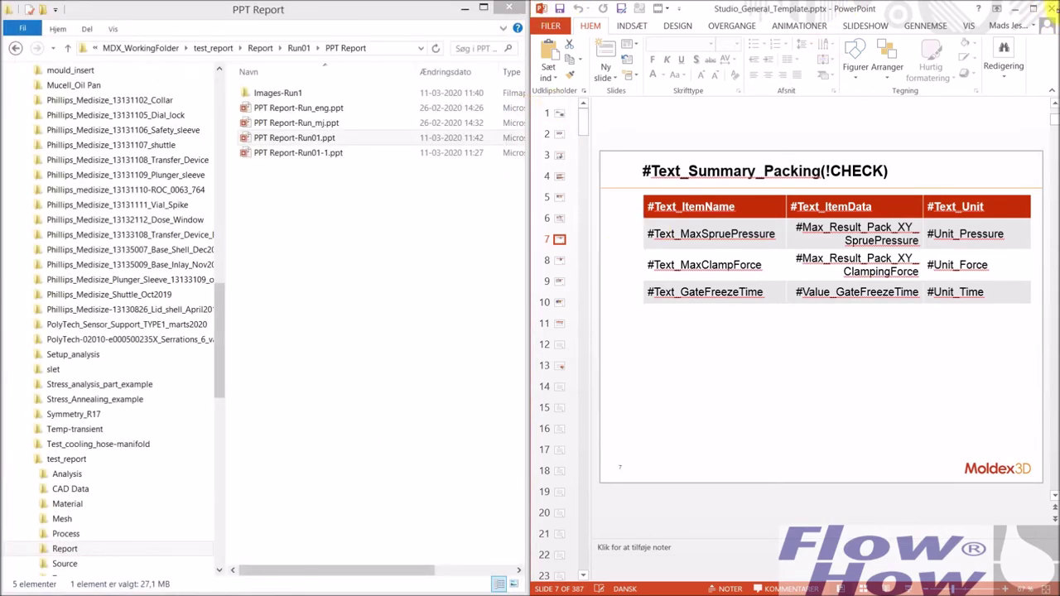
Close the template, copy Studio_General_Template.pptx within the Template folder, and open the Kopi copy.
click(1053, 8)
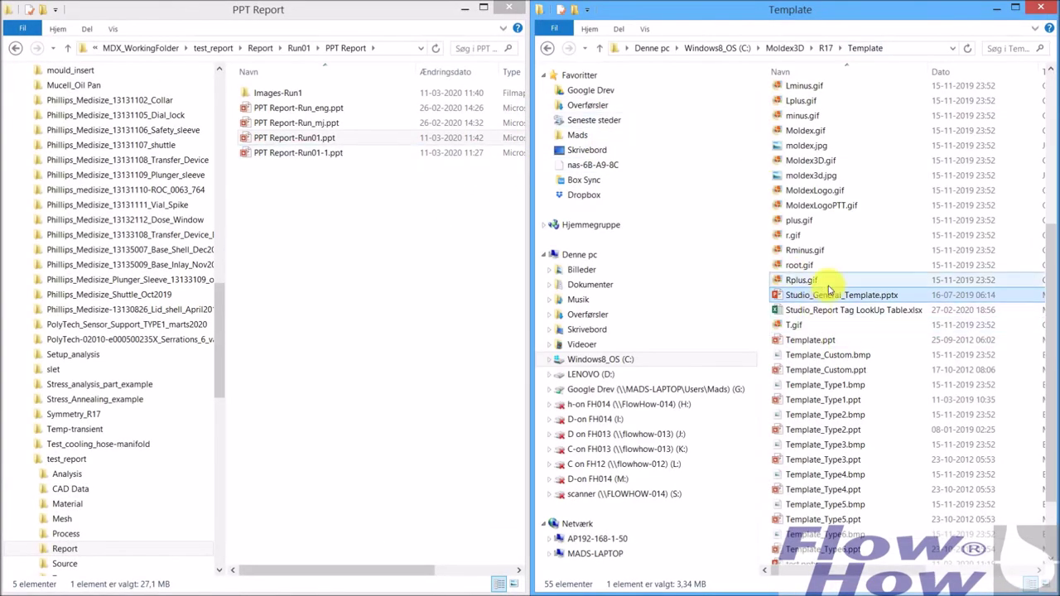
right_drag(845, 302, 874, 260)
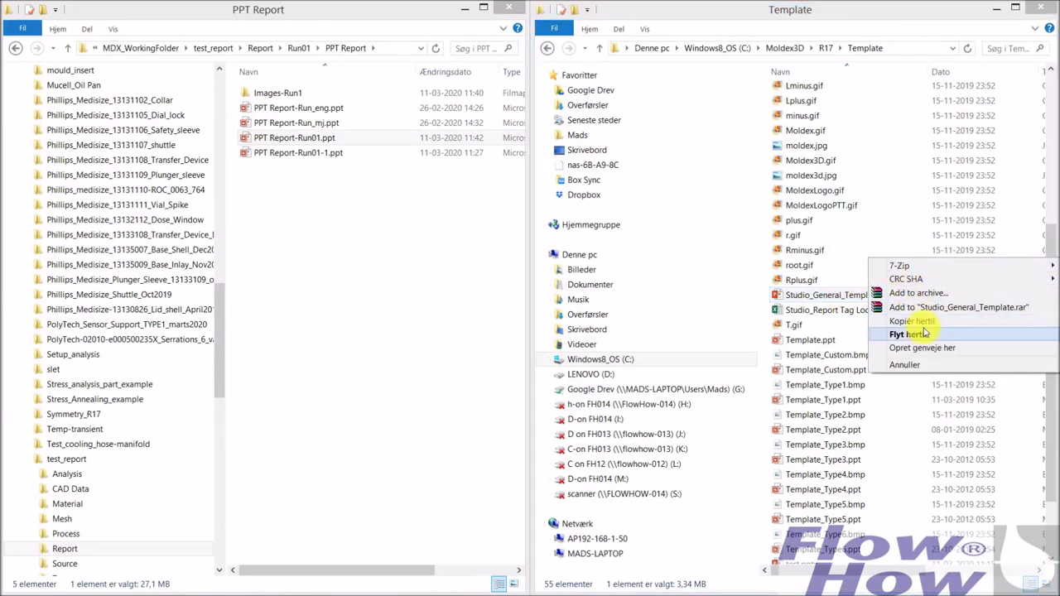
click(919, 322)
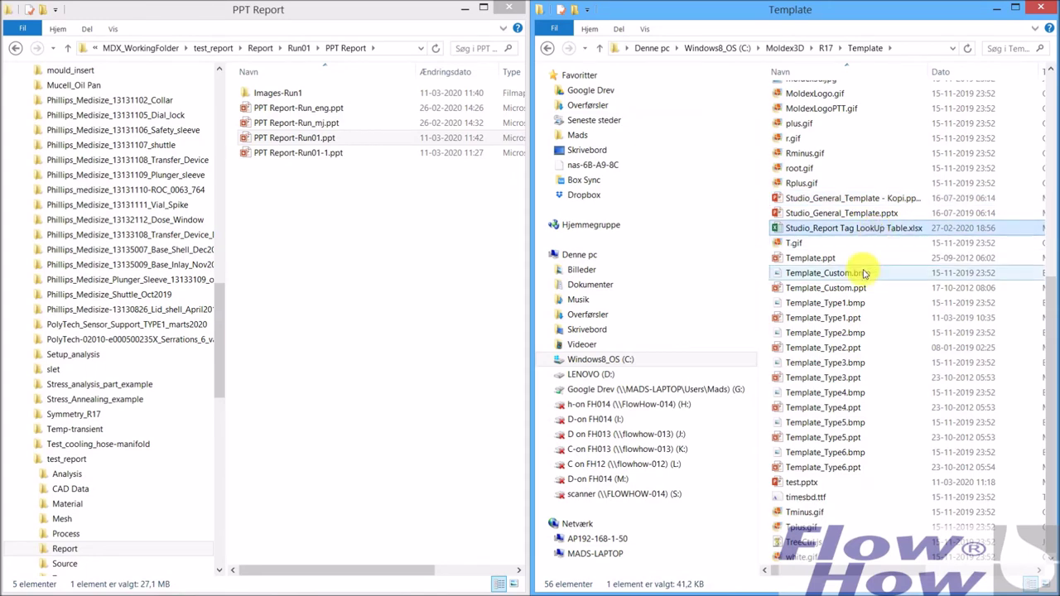
double_click(862, 201)
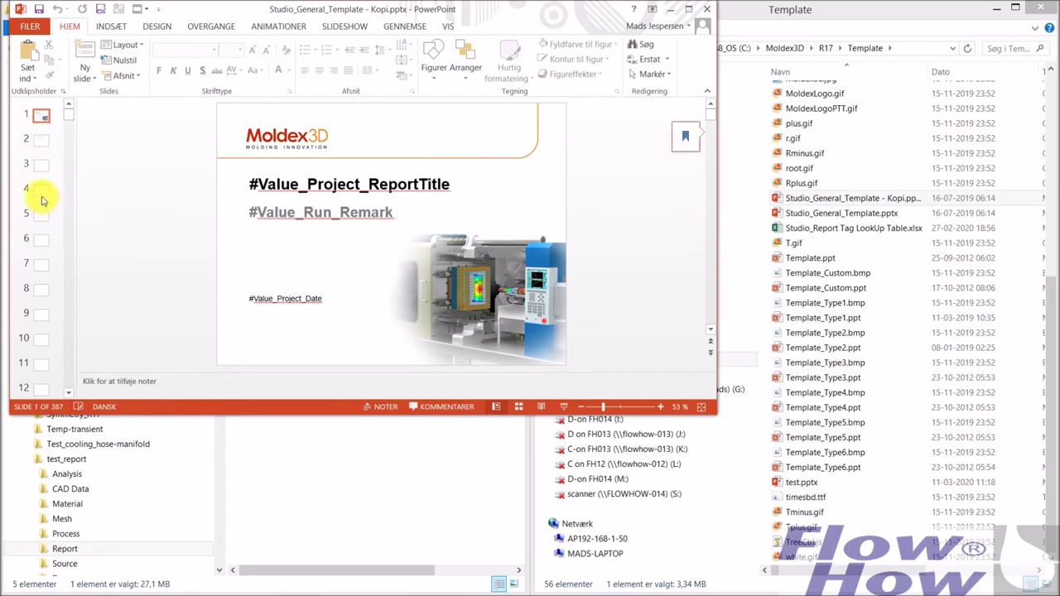
Delete slides 5–387 from the copy, leaving four slides, and save it on closing.
click(42, 217)
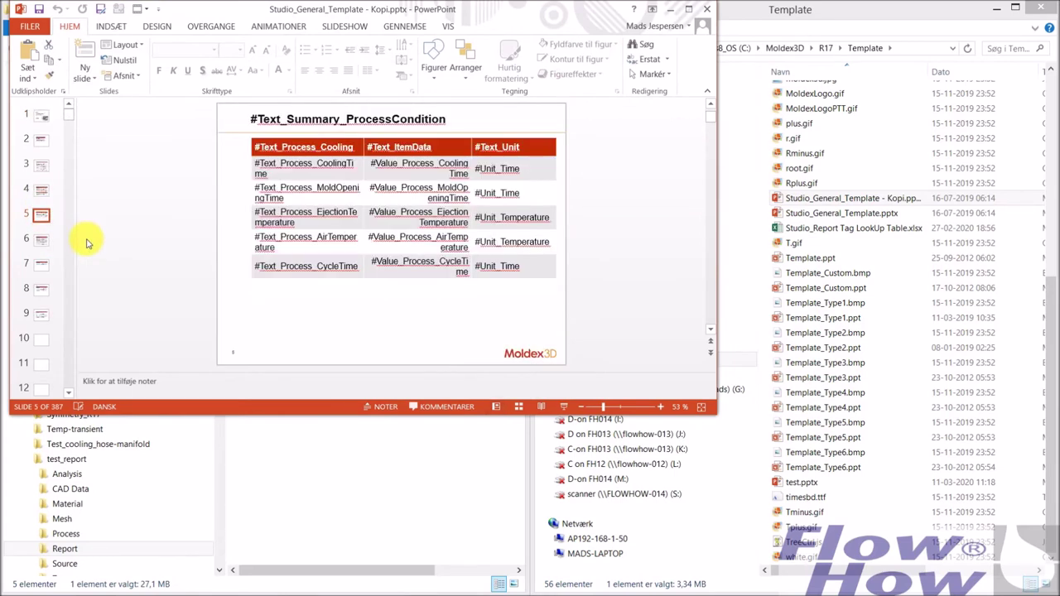
scroll(87, 243, down, 20)
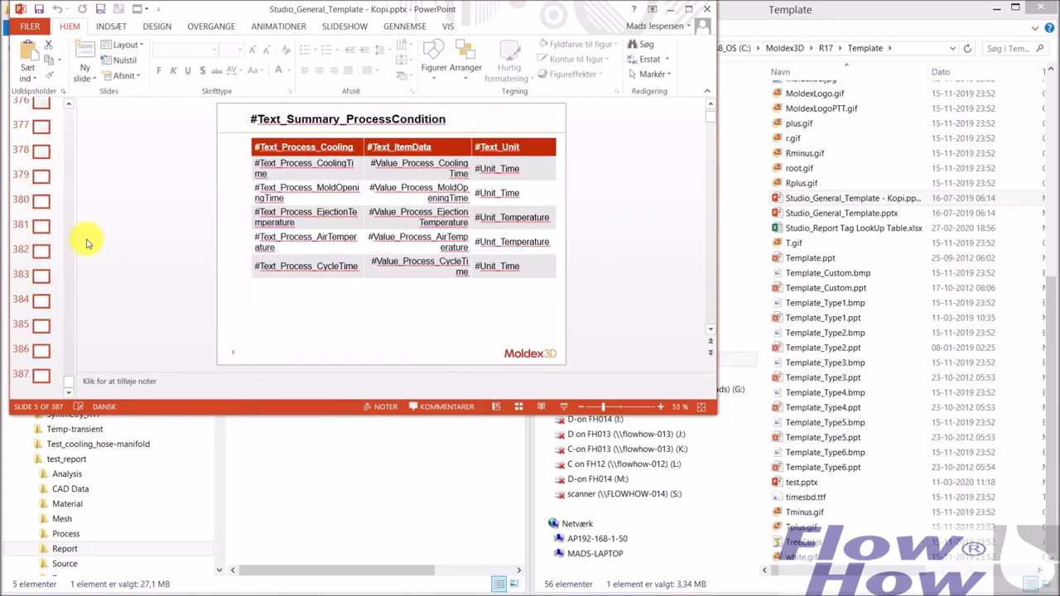
shift+click(42, 376)
key(Delete)
click(64, 192)
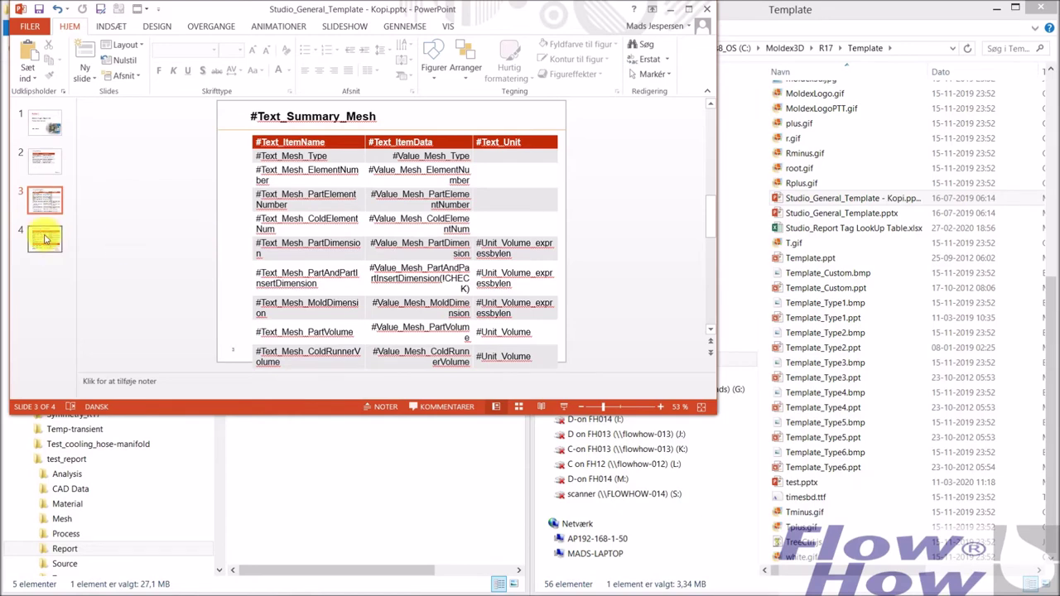
click(707, 8)
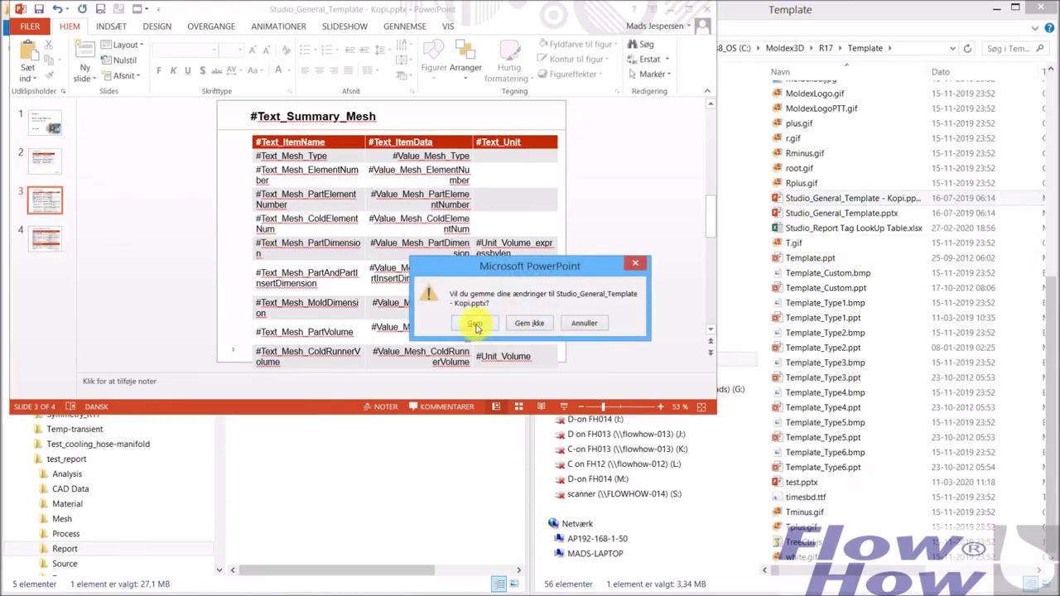
click(474, 325)
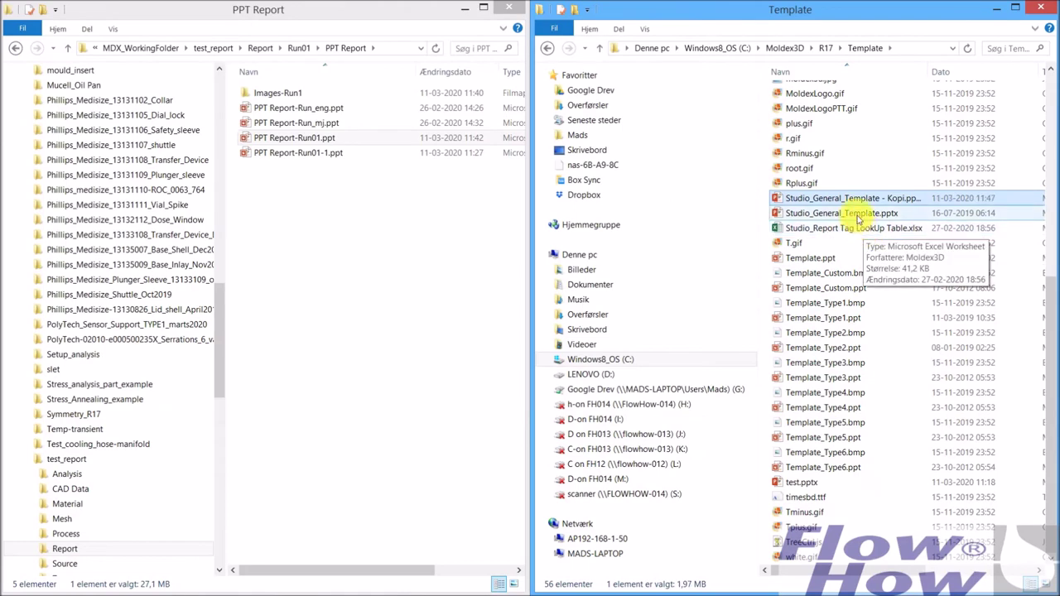
double_click(858, 214)
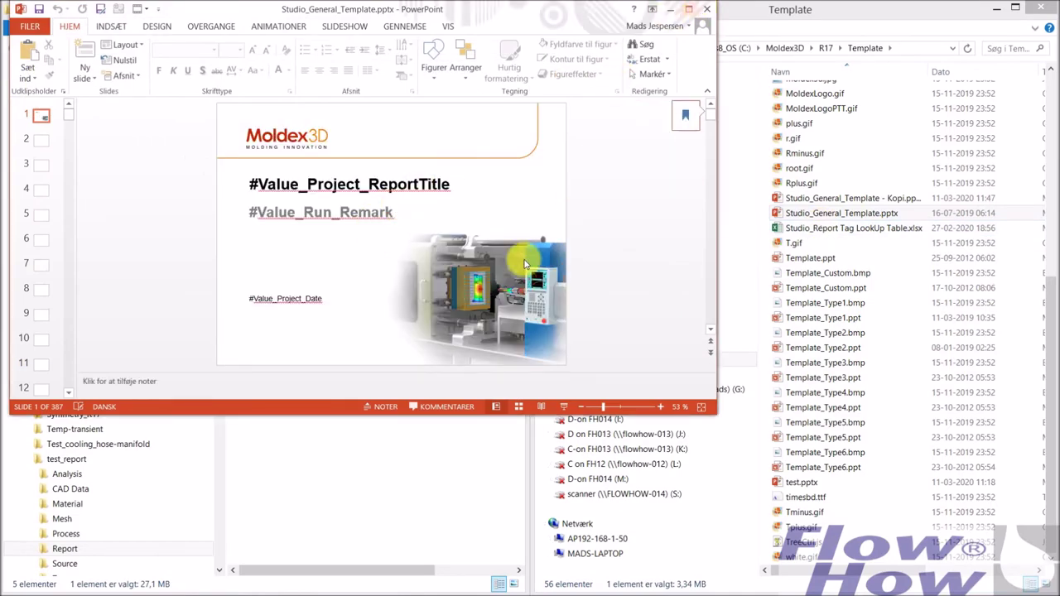
scroll(253, 261, down, 2)
scroll(253, 261, down, 2)
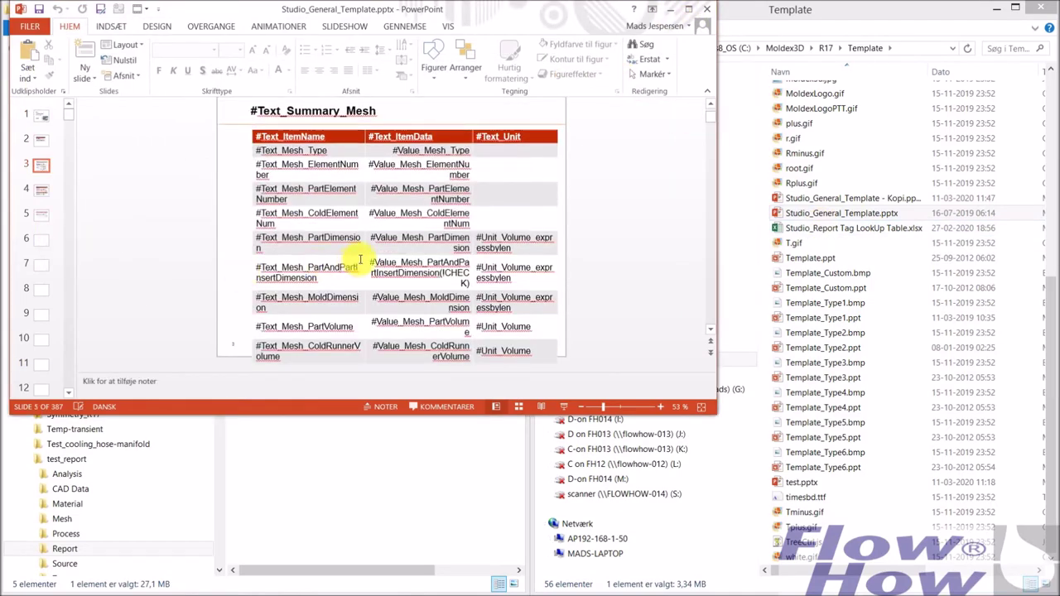
scroll(350, 260, down, 1)
scroll(327, 298, down, 8)
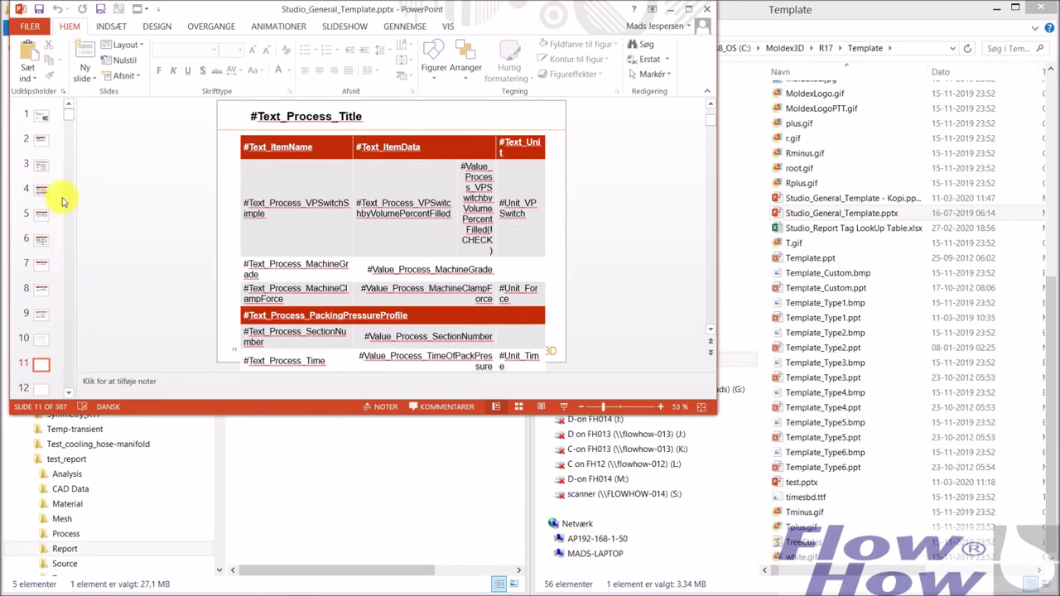
drag(71, 118, 72, 166)
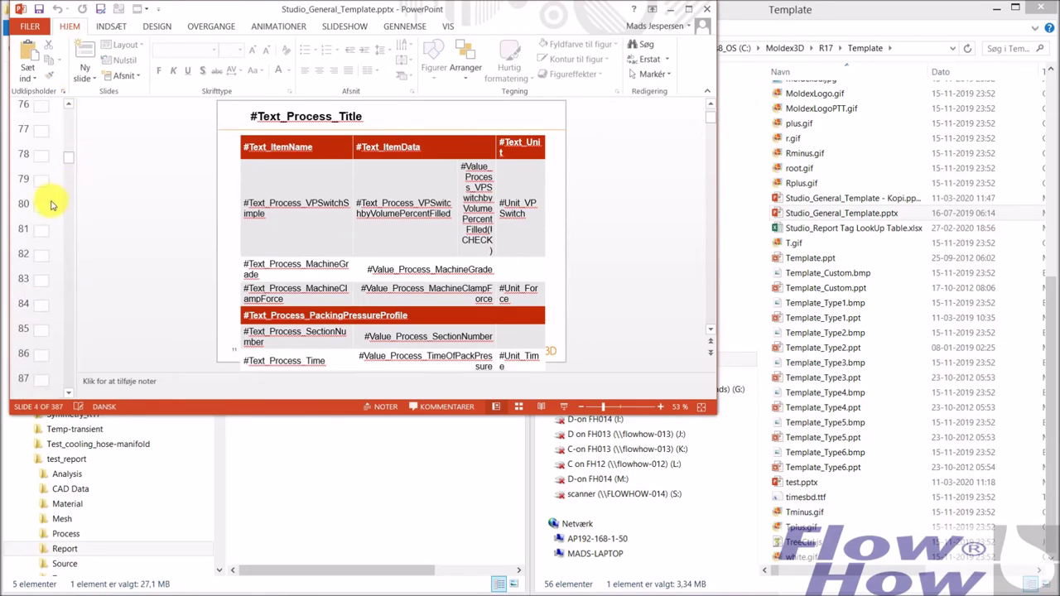
click(47, 204)
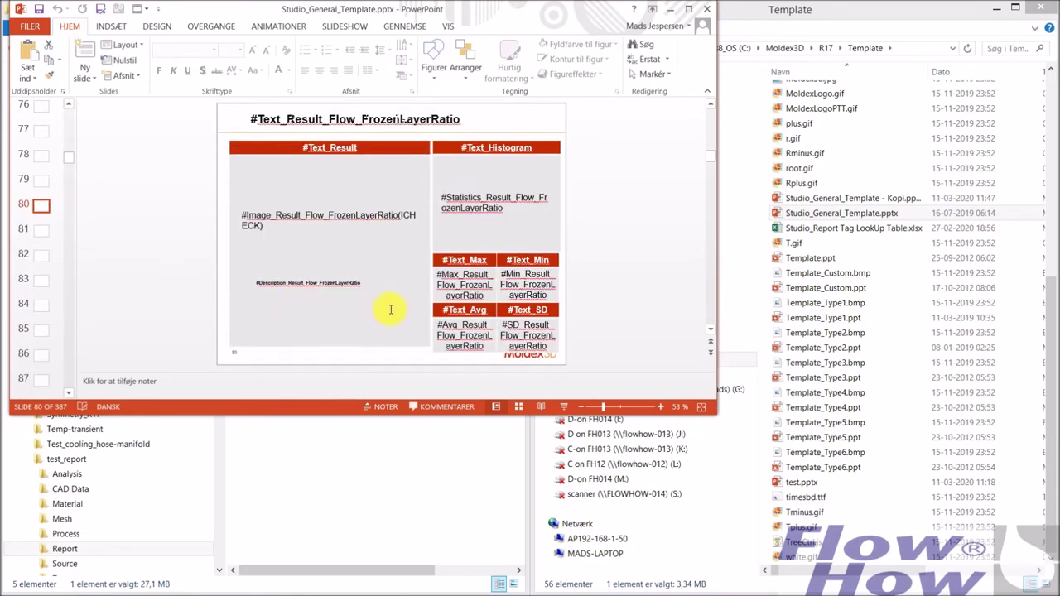
double_click(401, 215)
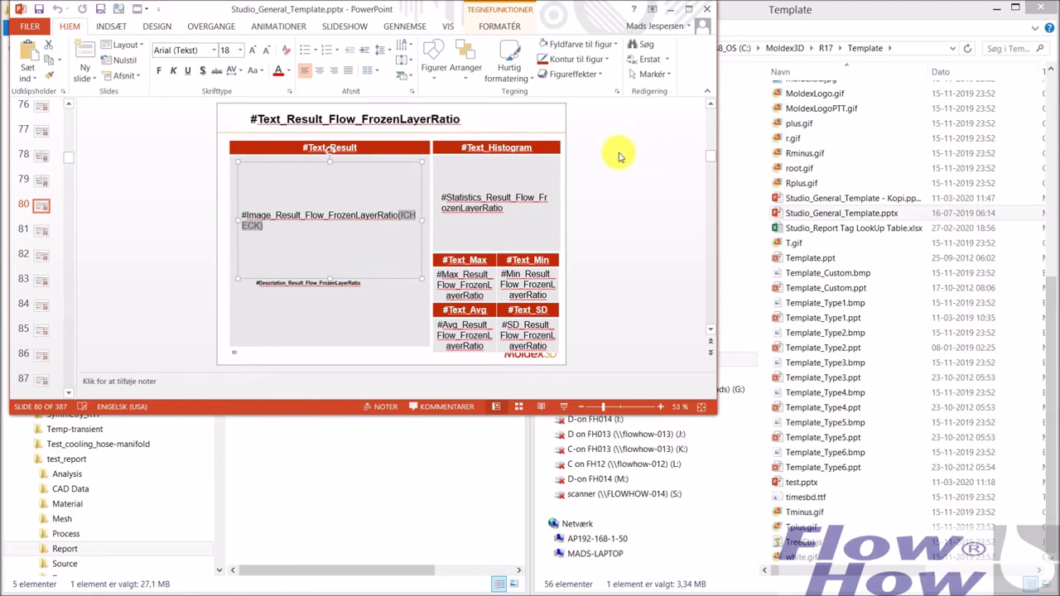
click(708, 10)
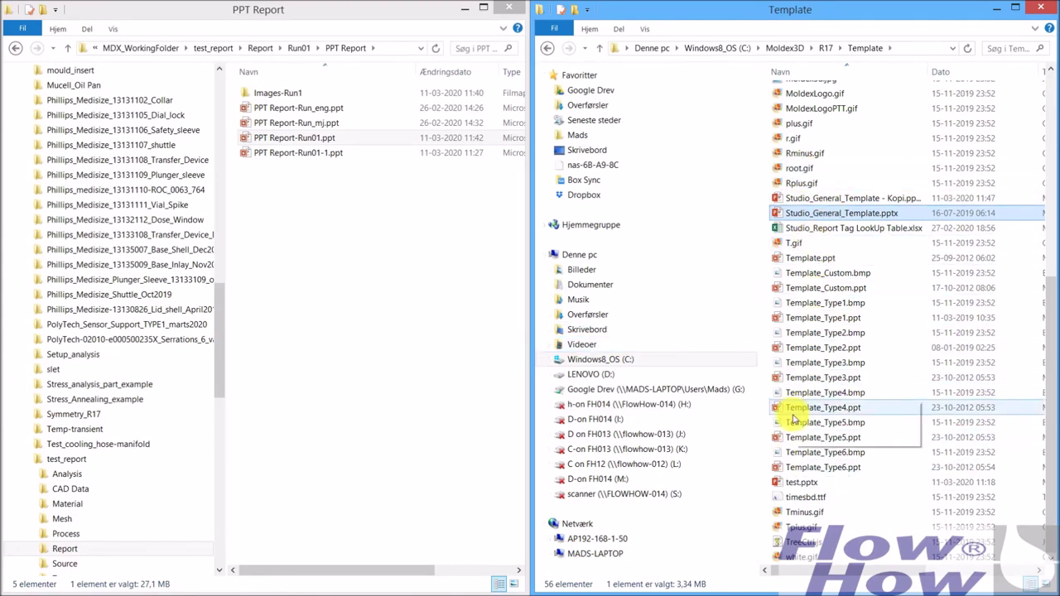
Reopen test.pptx, inspect the #Image_Mesh_Model placeholder on slide 1, and close the Formatér figur pane.
double_click(800, 483)
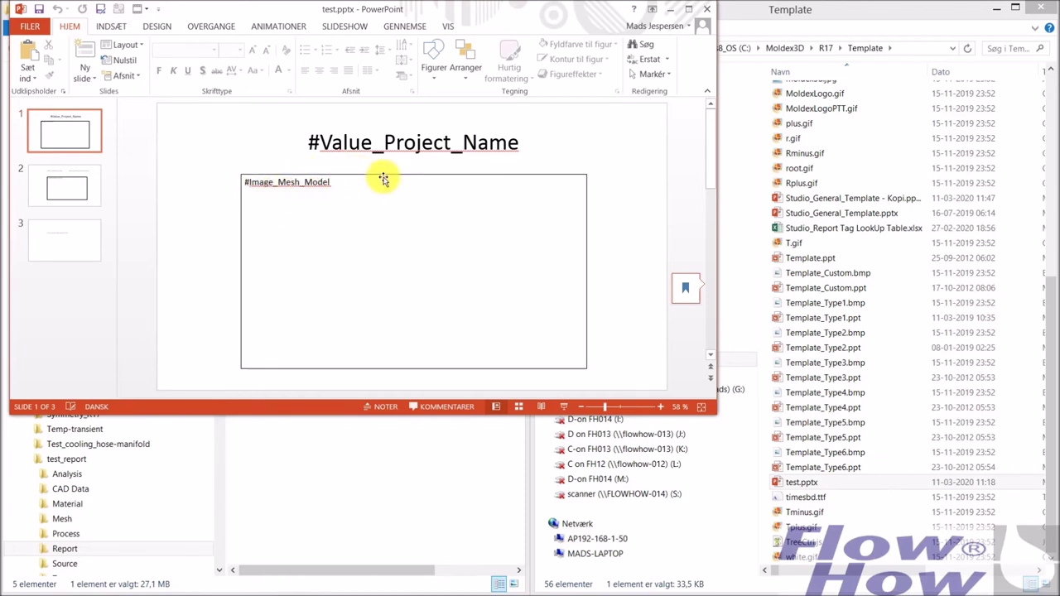
click(388, 178)
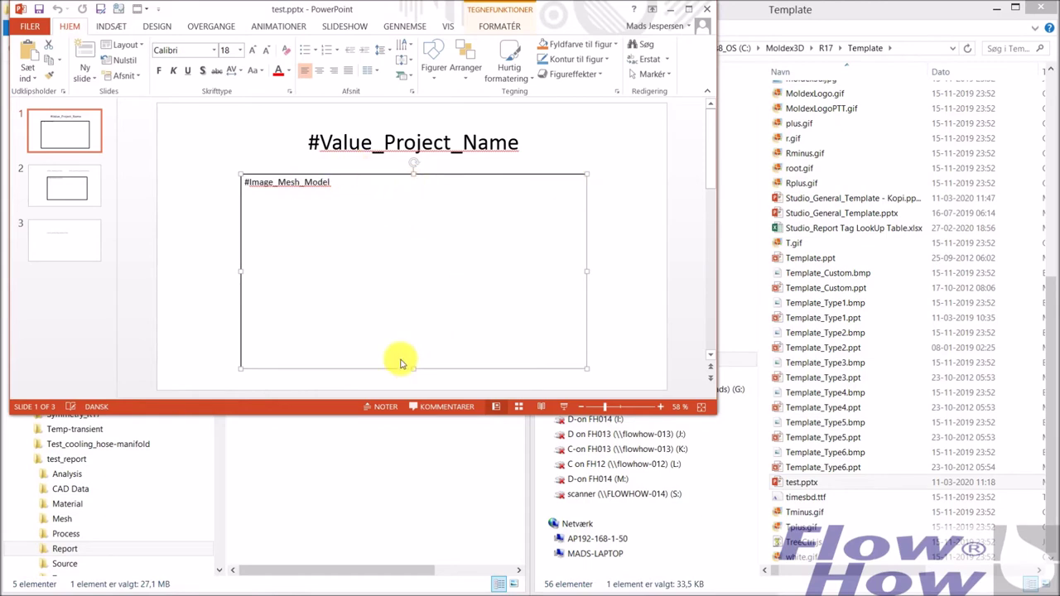
right_click(379, 179)
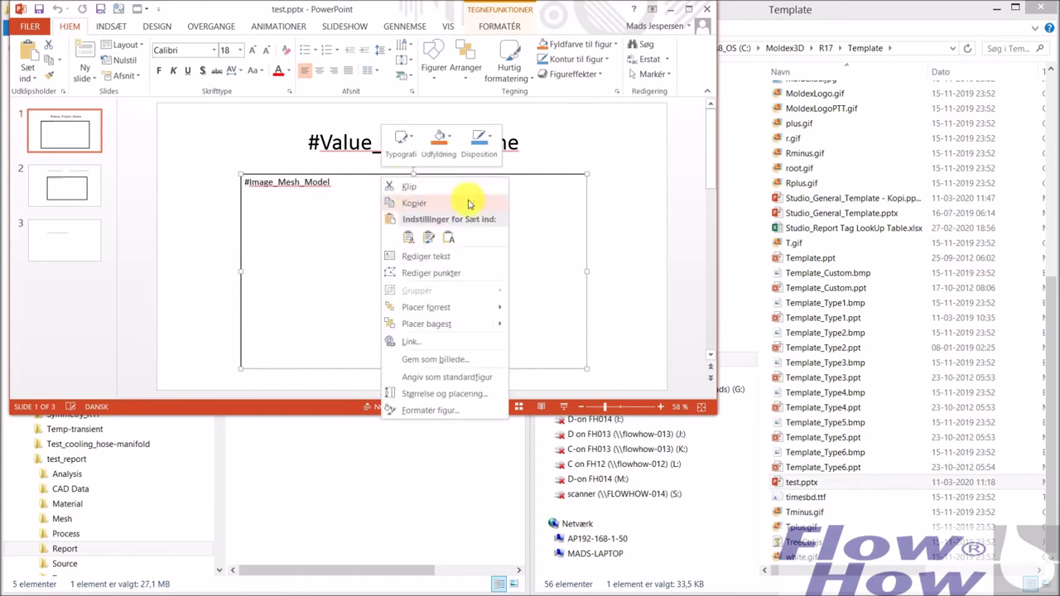
click(675, 231)
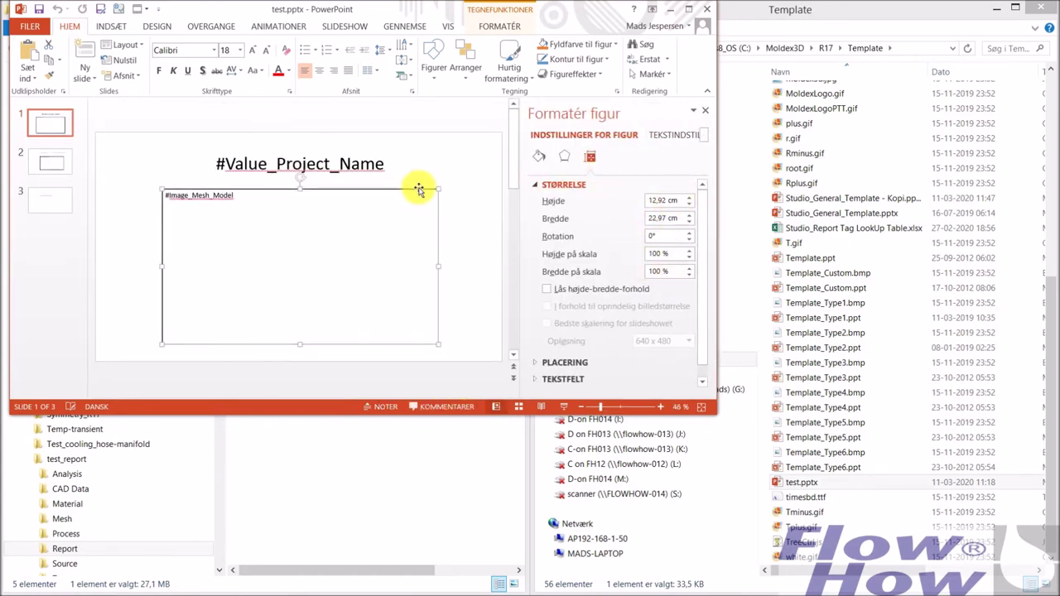
click(700, 115)
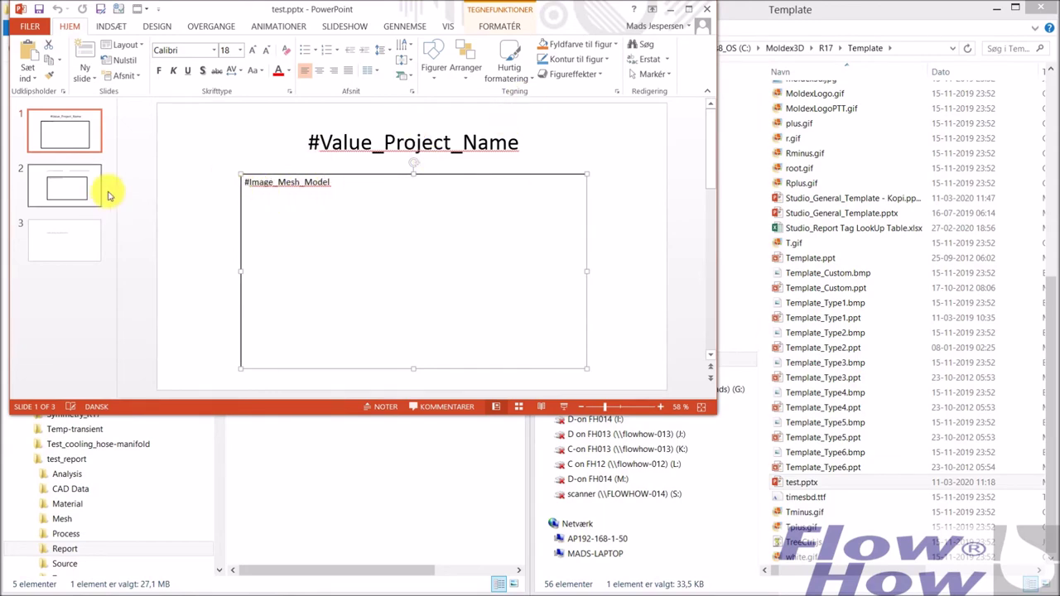
Review the slide 3 melt-front placeholder's Størrelse og placering settings, then close test.pptx.
click(70, 197)
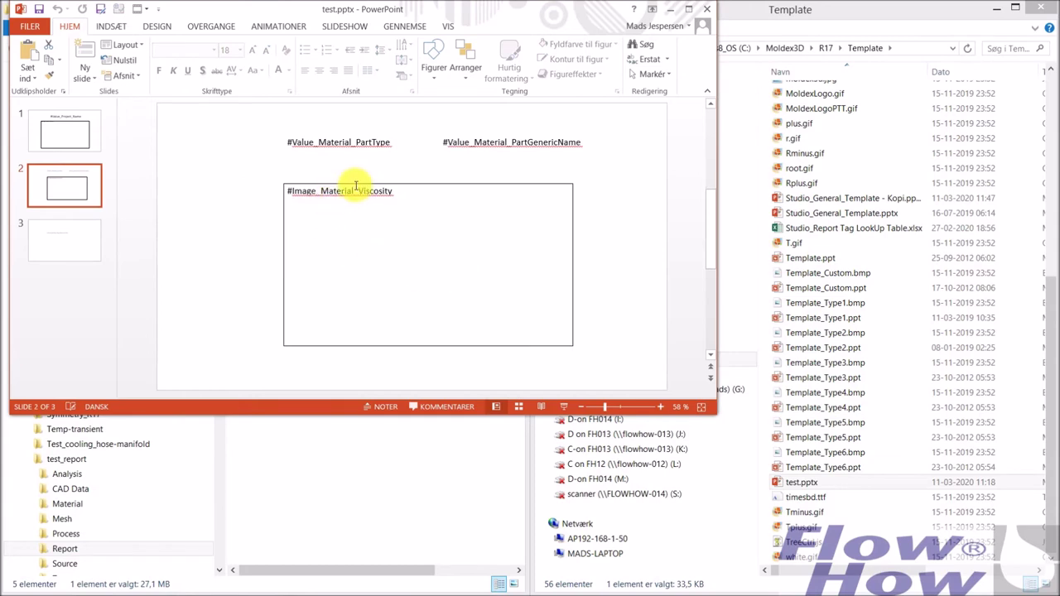
click(75, 232)
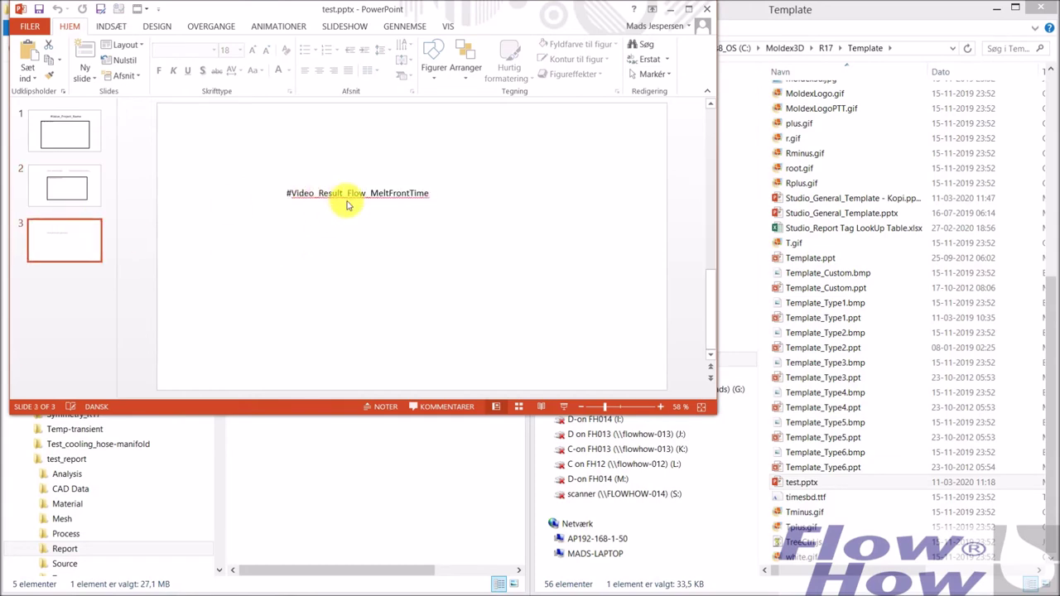
click(410, 193)
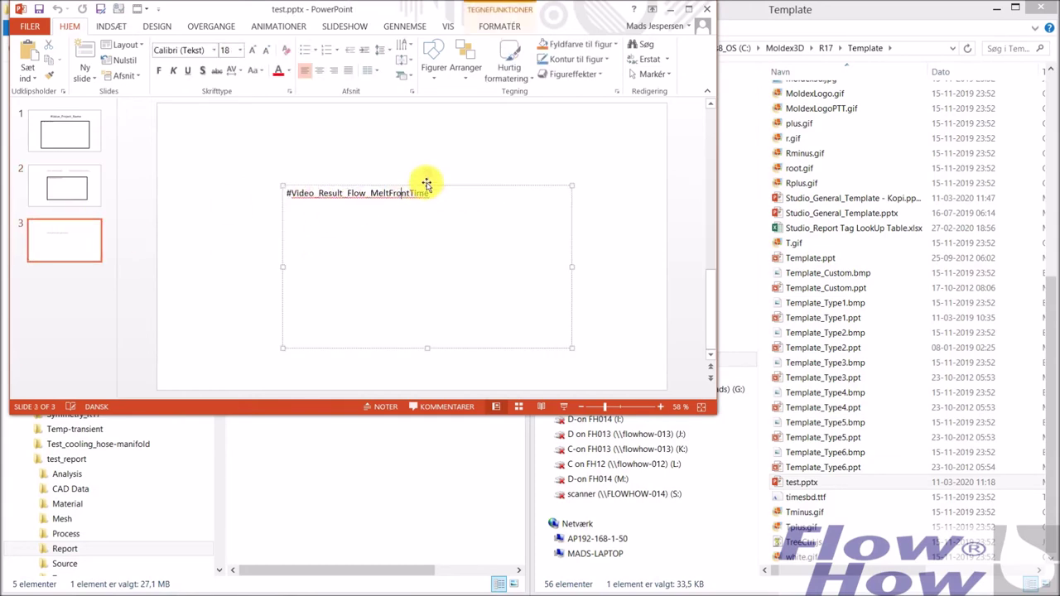
click(469, 187)
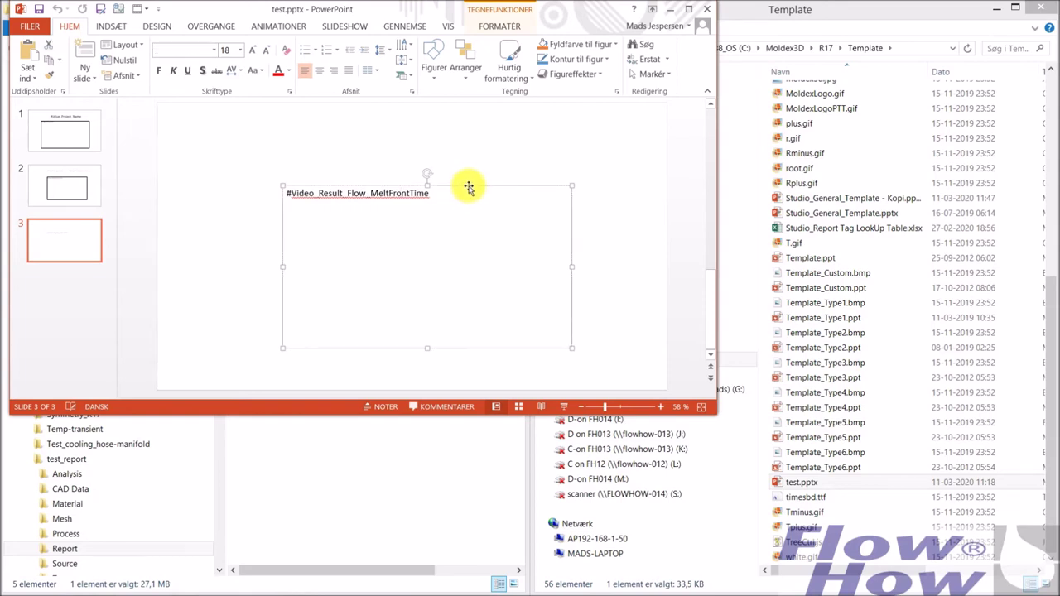
right_click(468, 188)
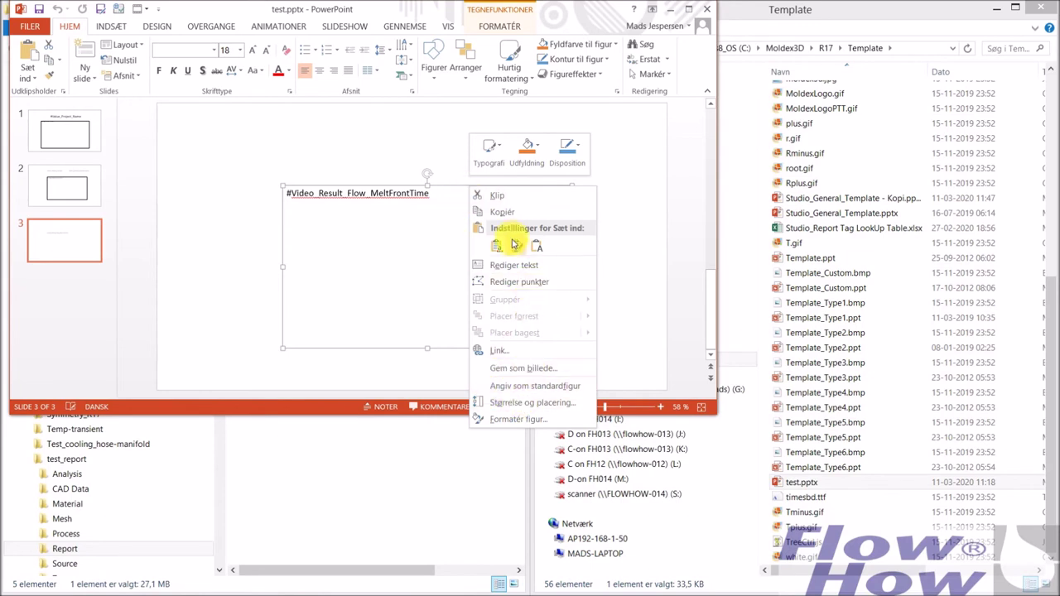
click(518, 403)
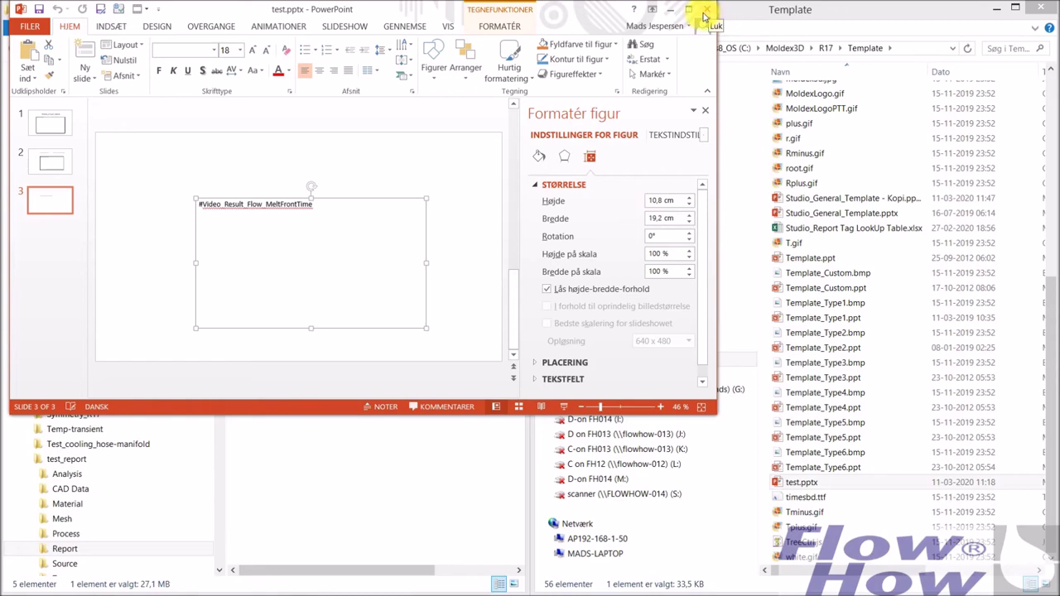
click(705, 14)
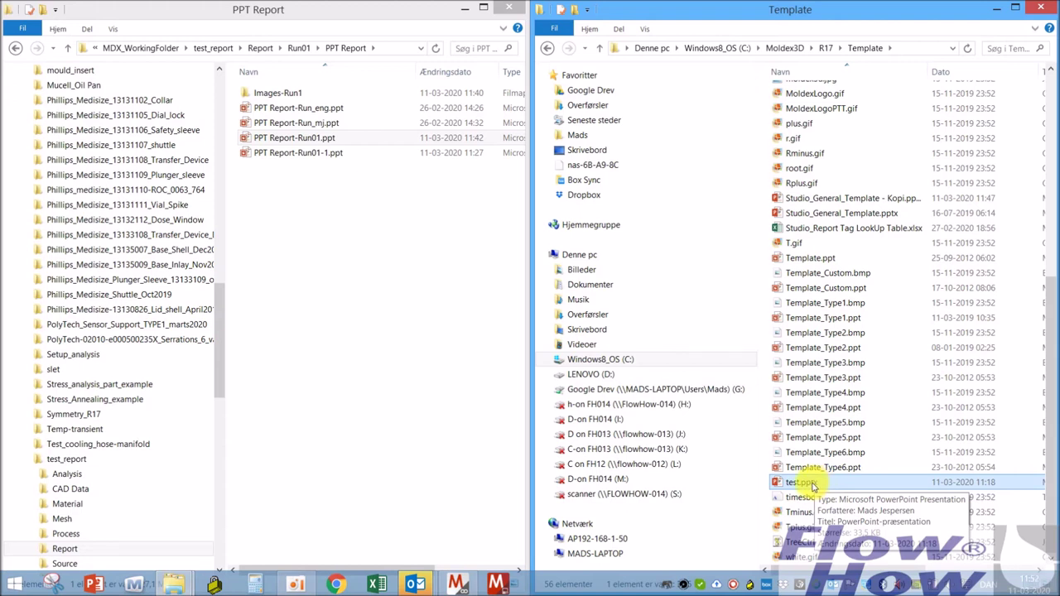
Arrange Studio_Report Tag LookUp Table.xlsx and test.pptx side by side.
click(840, 231)
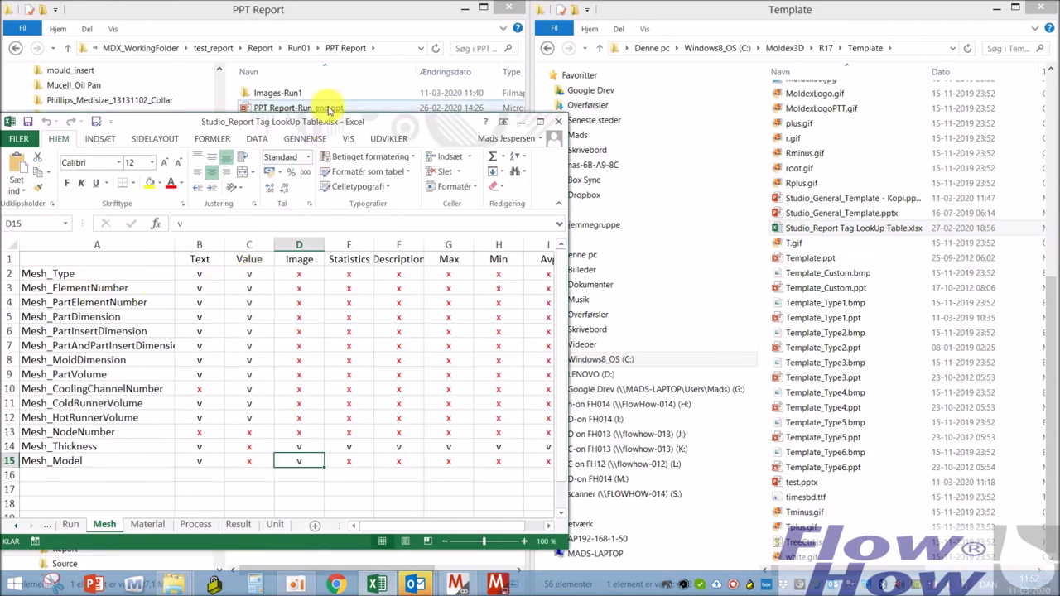
drag(328, 127, 302, 102)
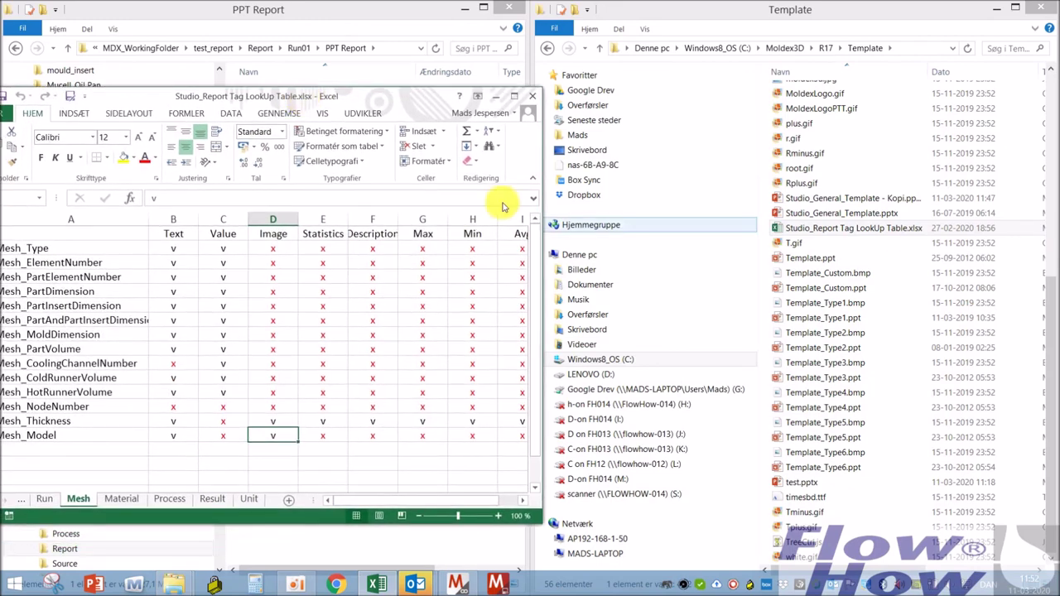
click(807, 484)
double_click(807, 484)
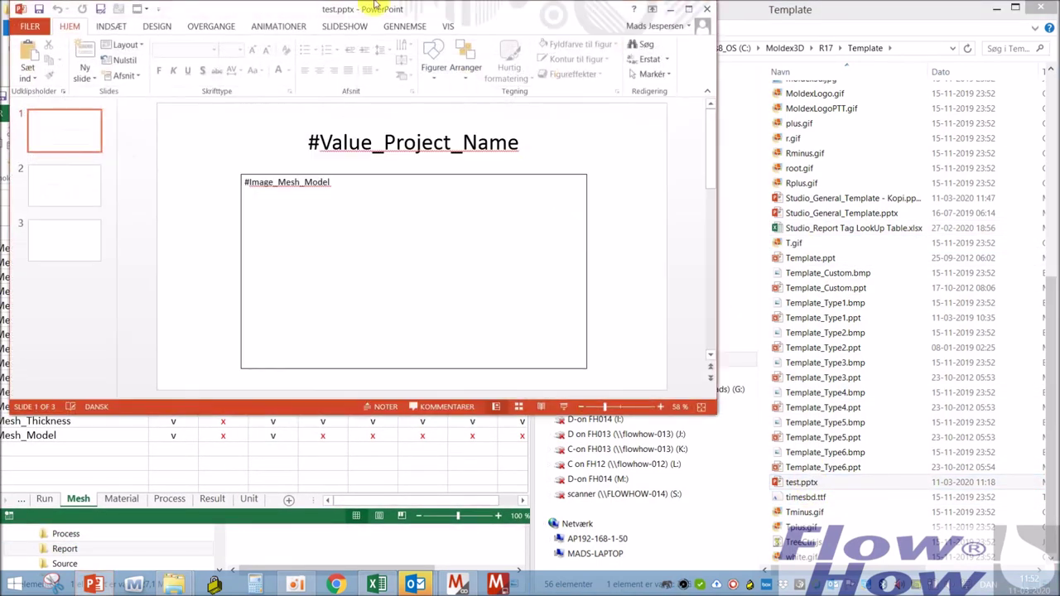
drag(356, 12, 1059, 124)
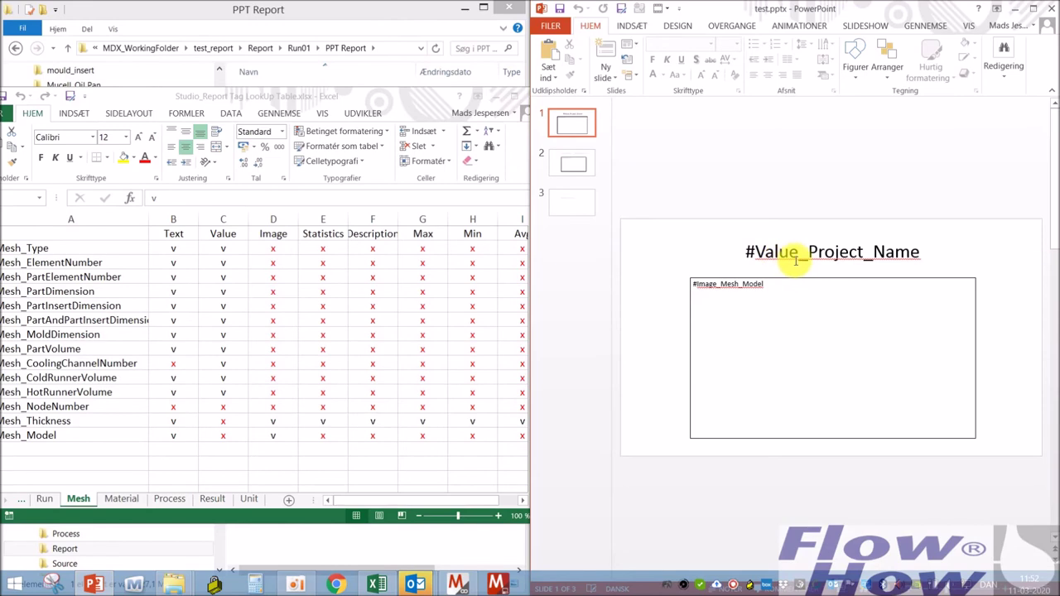
Inspect the Project_Name tag in cell A3 of the Project sheet, then close Excel and PowerPoint.
click(96, 432)
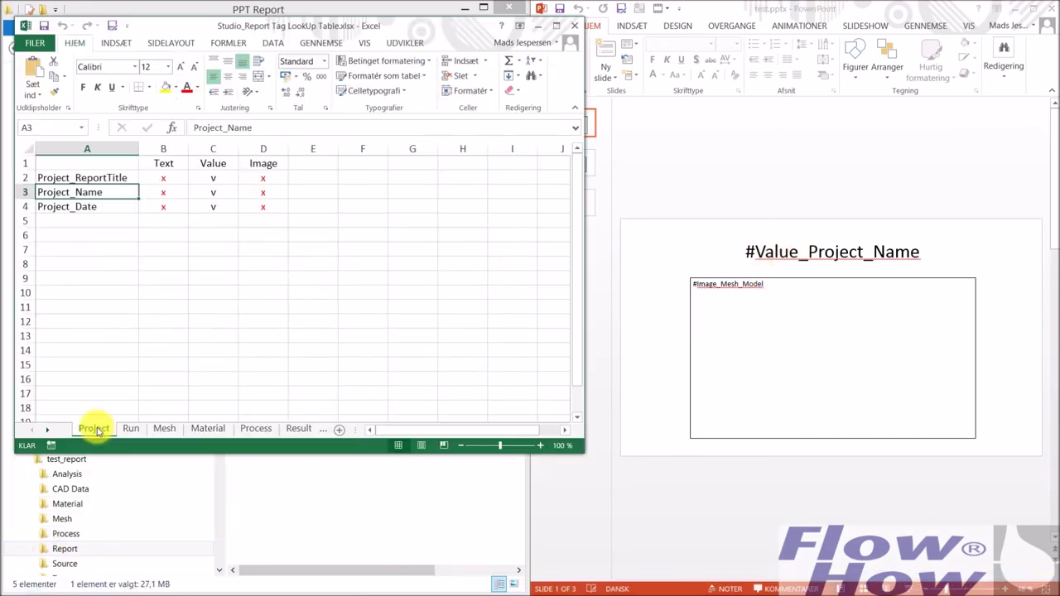
double_click(106, 192)
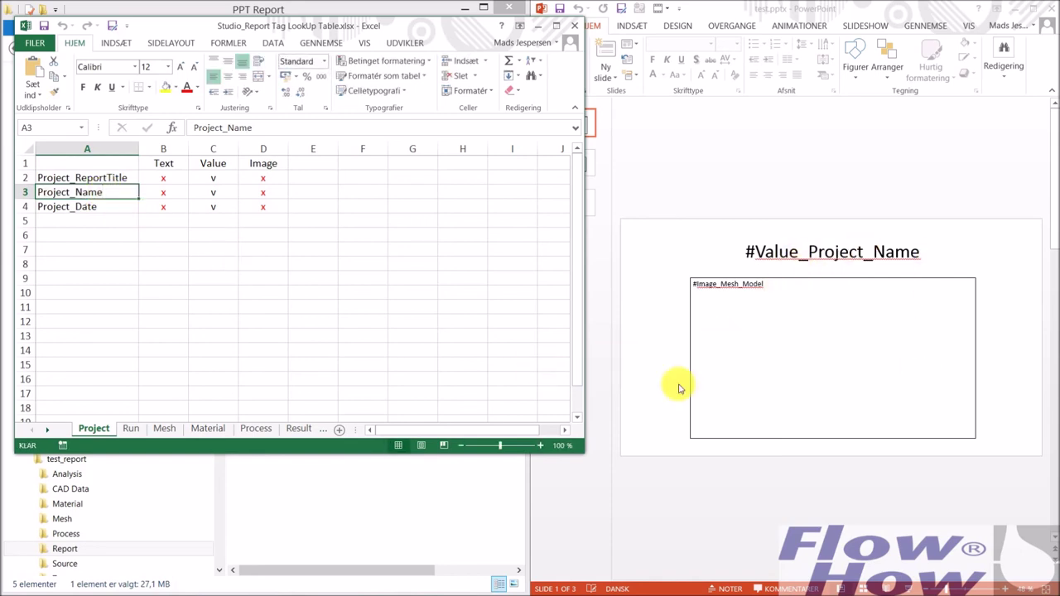
key(alt+F4)
click(1052, 10)
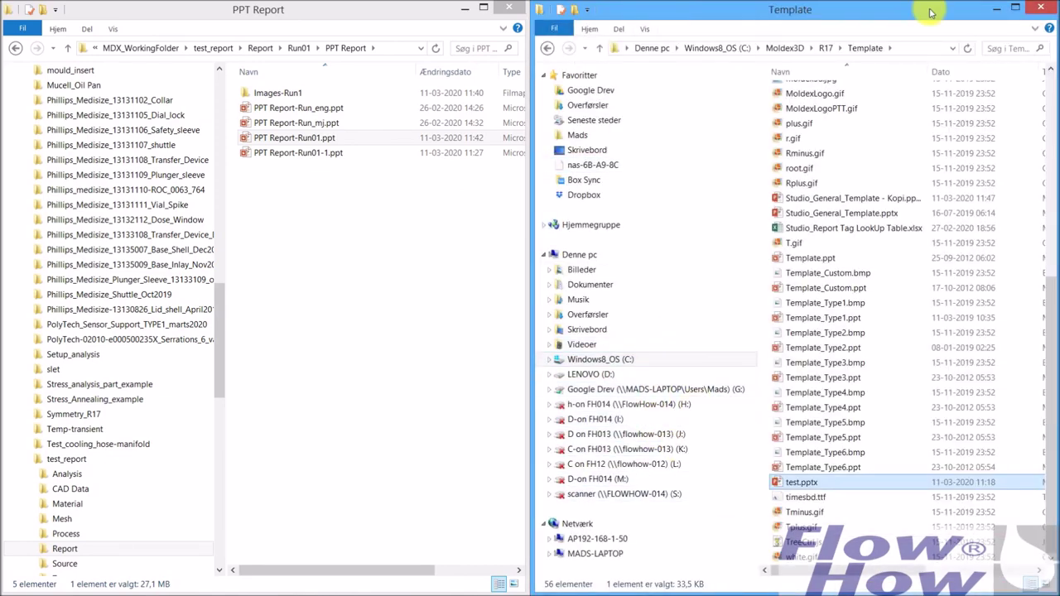
Minimize the Explorer windows and set test.pptx as the report template.
click(464, 11)
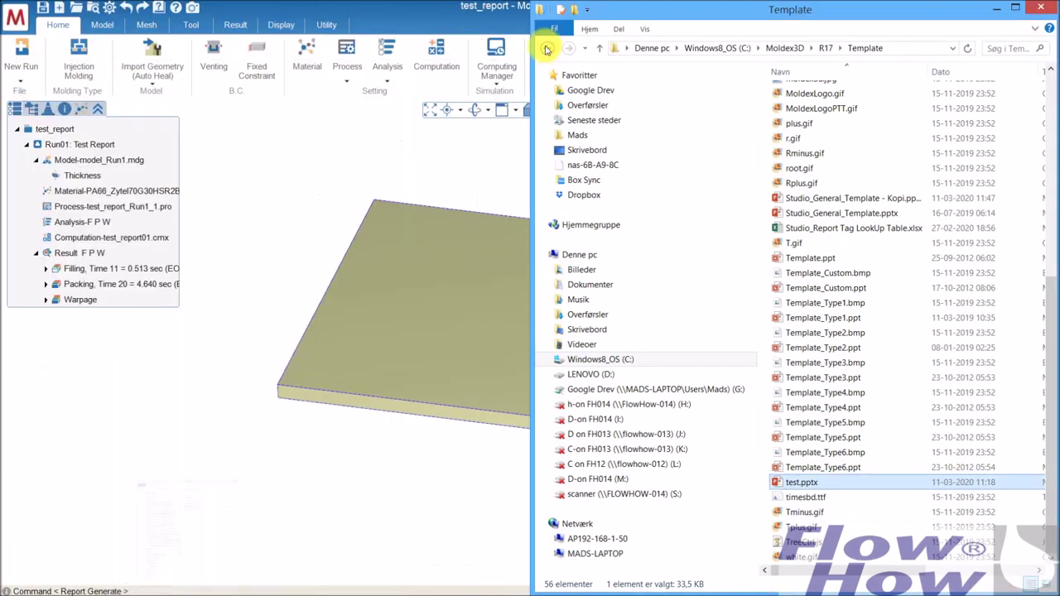
click(999, 12)
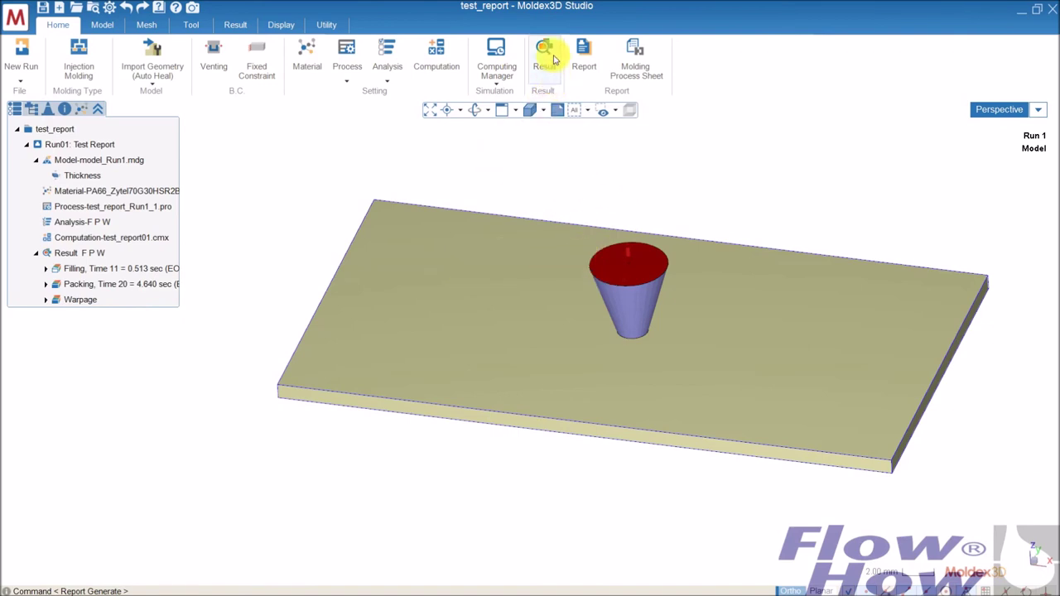
click(583, 53)
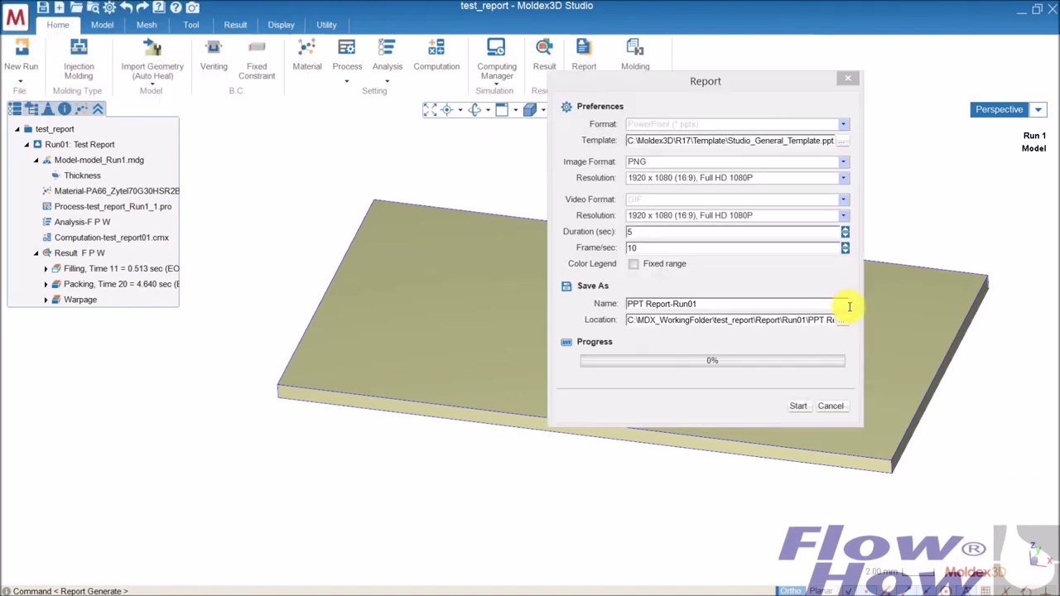
click(842, 144)
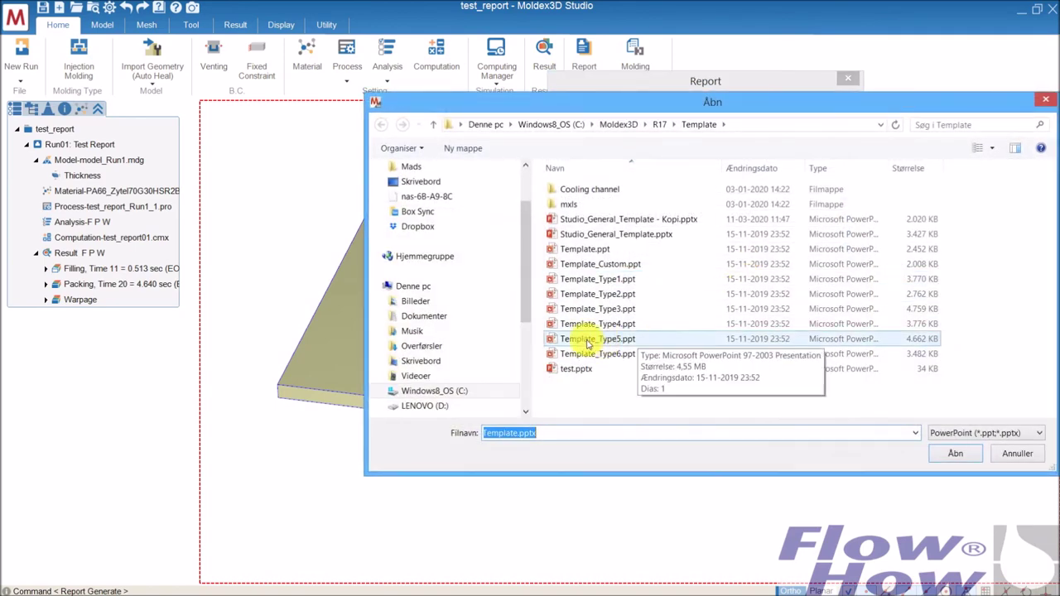
click(576, 370)
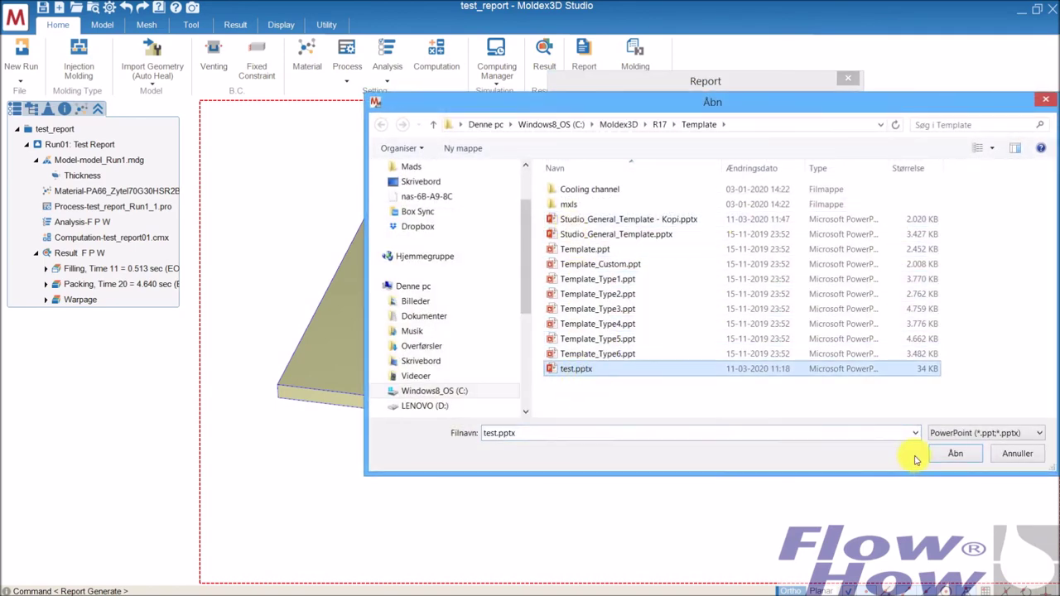
click(955, 454)
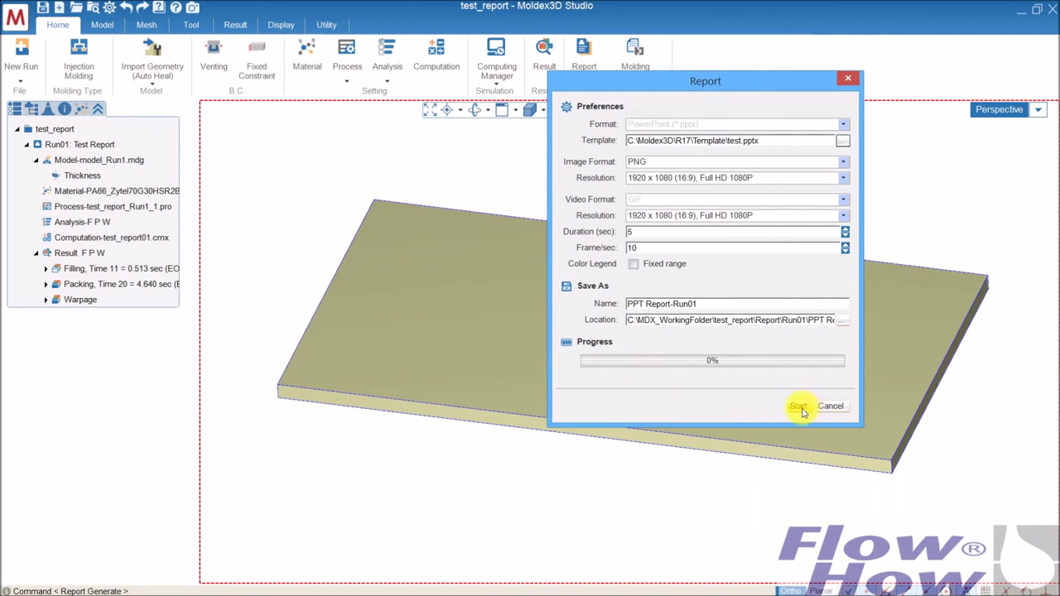
Generate the report as PPT Report-Run01-- without replacing the old file, and open it.
click(800, 408)
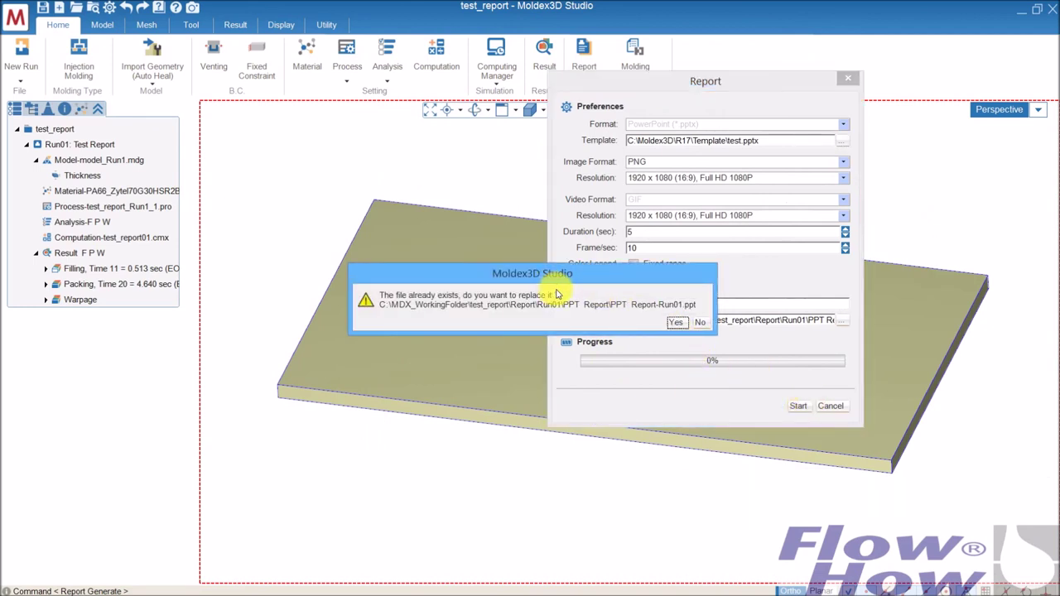
click(700, 323)
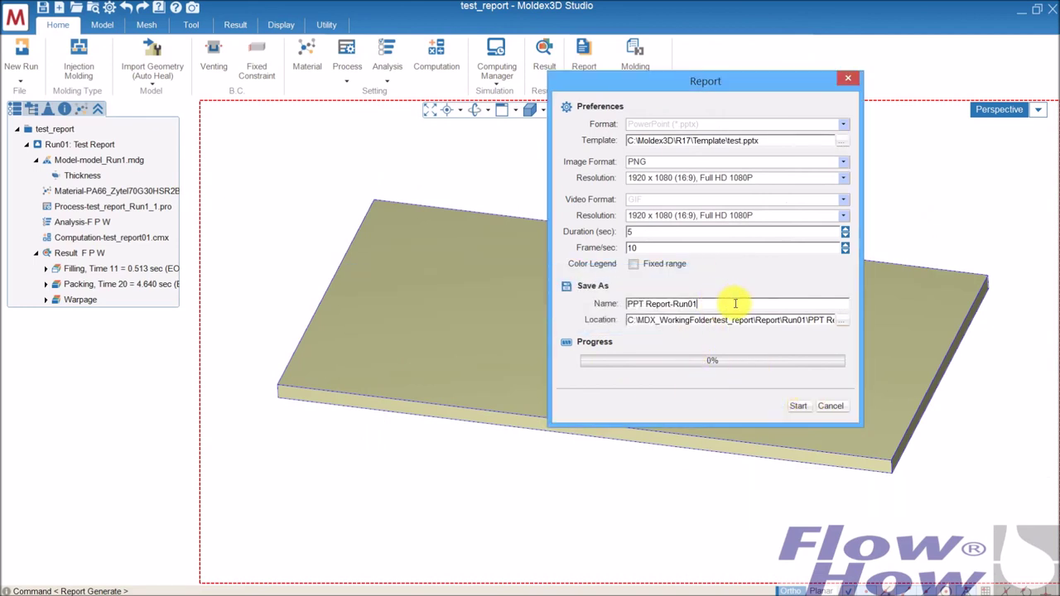
click(799, 406)
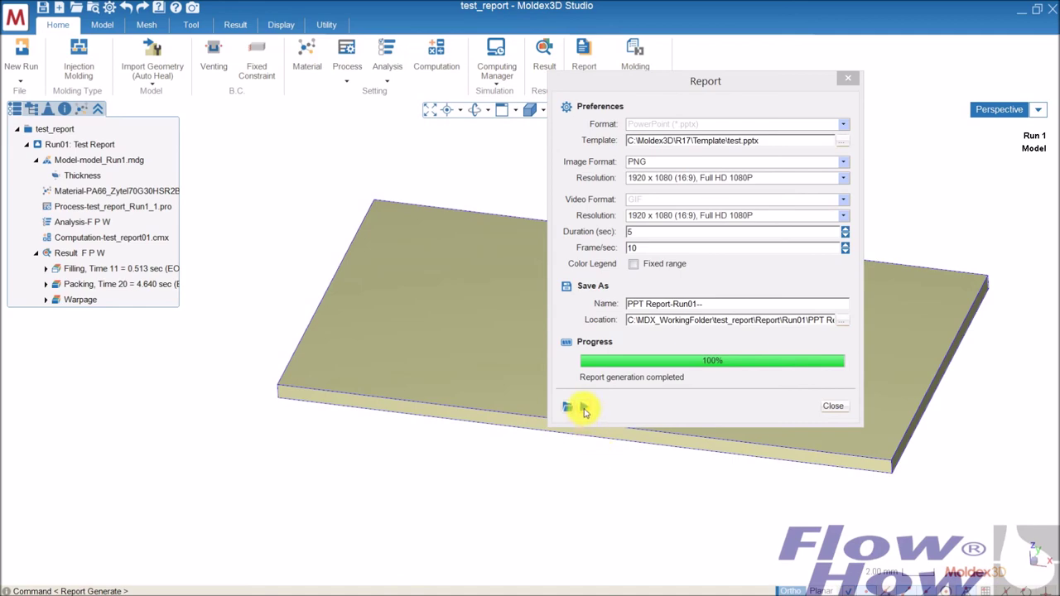
click(584, 408)
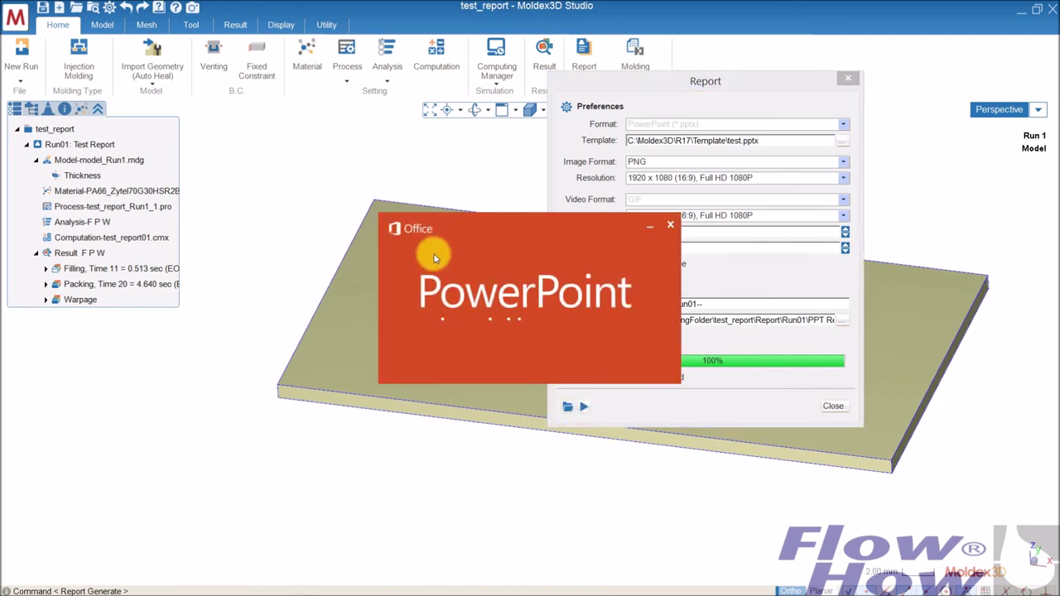
Maximize PPT Report-Run01-- and review the viscosity chart and melt-front slides 2 and 3.
click(687, 9)
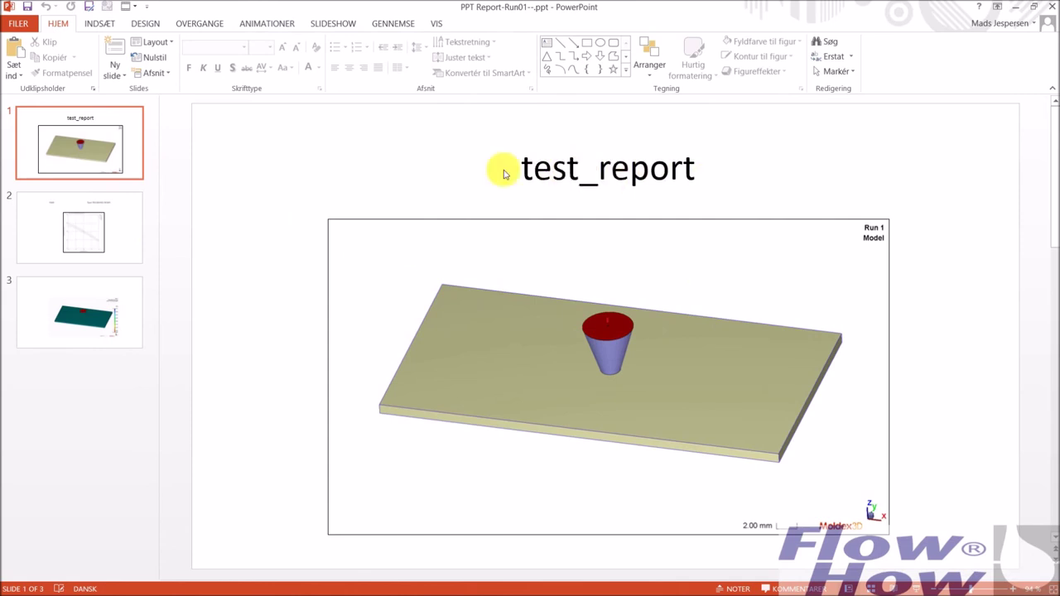
click(86, 259)
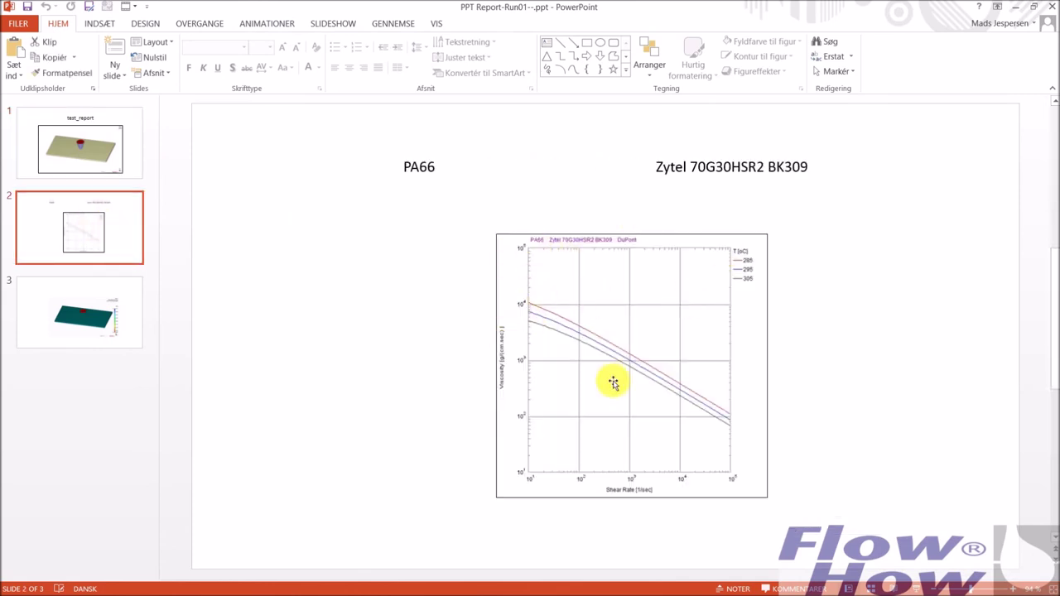
click(111, 296)
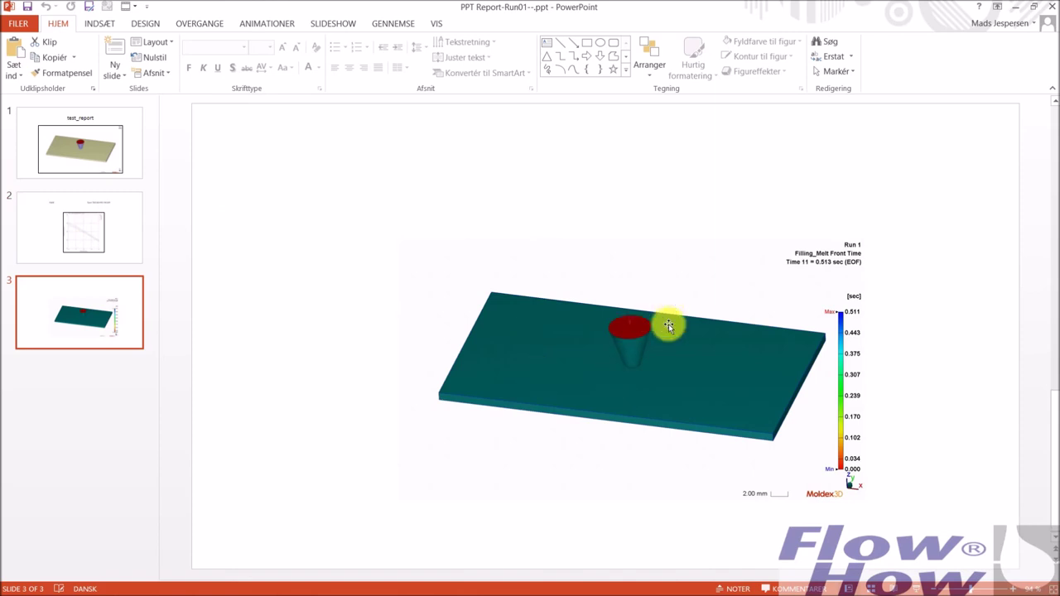